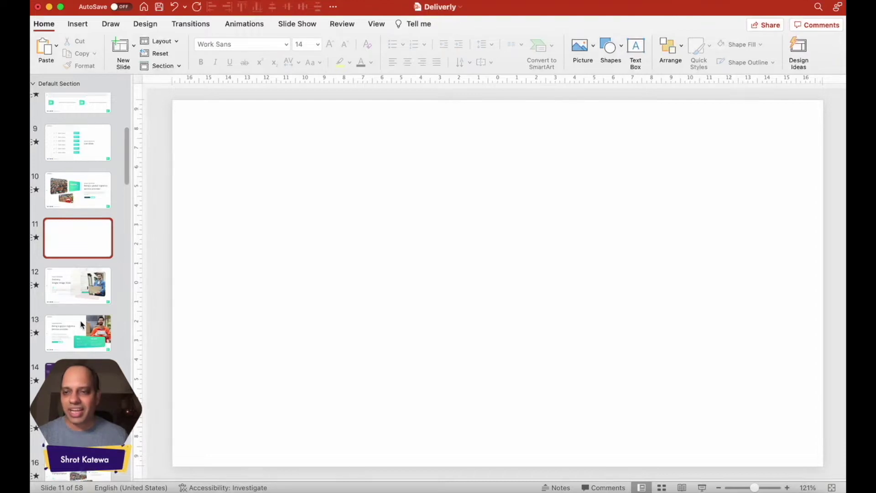
Step: Switch from the Deliverly window to the Presentation4 window with Cmd+`
key(super+grave)
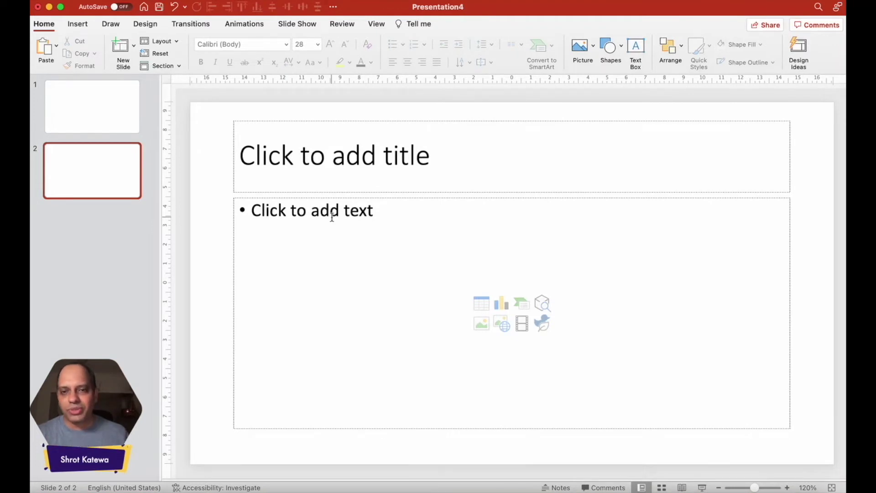
Step: Enter 'Start typing when you want to add text to your slides!' as slide 2's body bullet
click(305, 212)
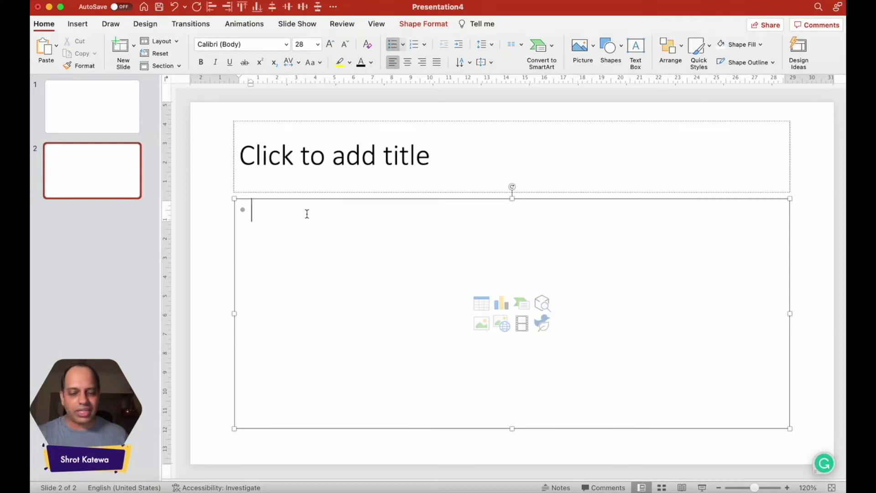
text(star tty)
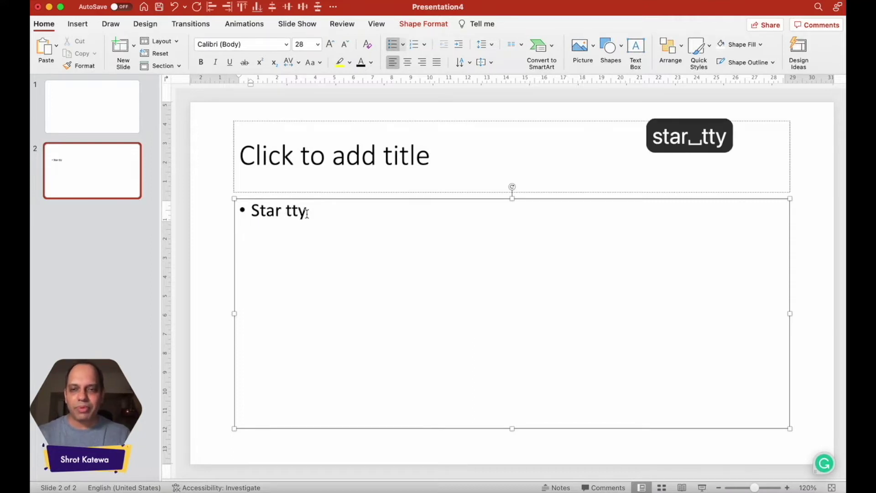
key(BackSpace)
key(BackSpace)
key(BackSpace)
key(BackSpace)
text(t typing )
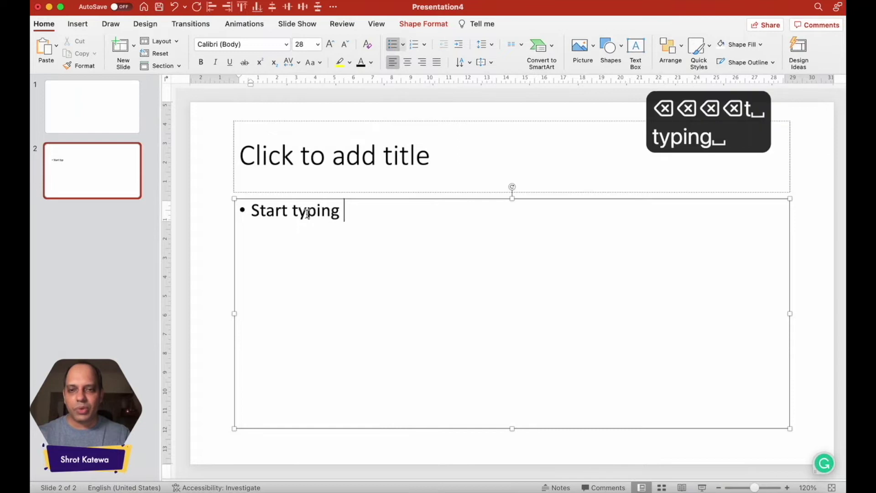
text(when you want to)
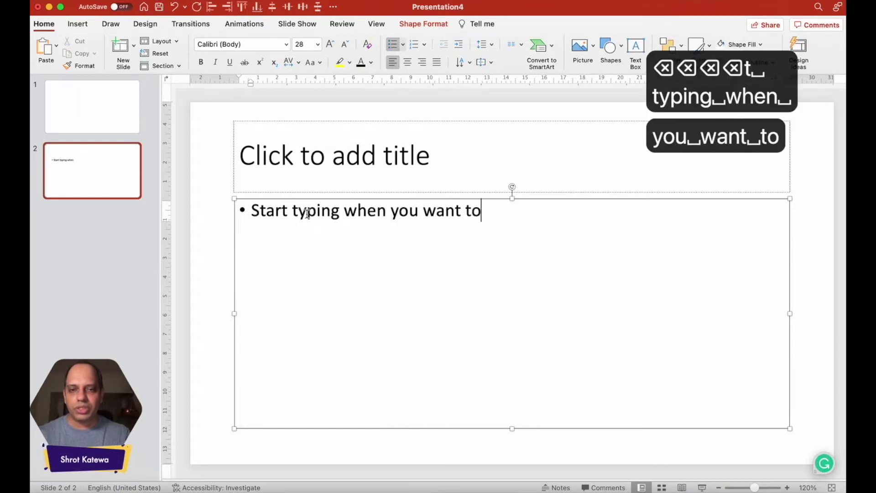
text( add text to your slides!~)
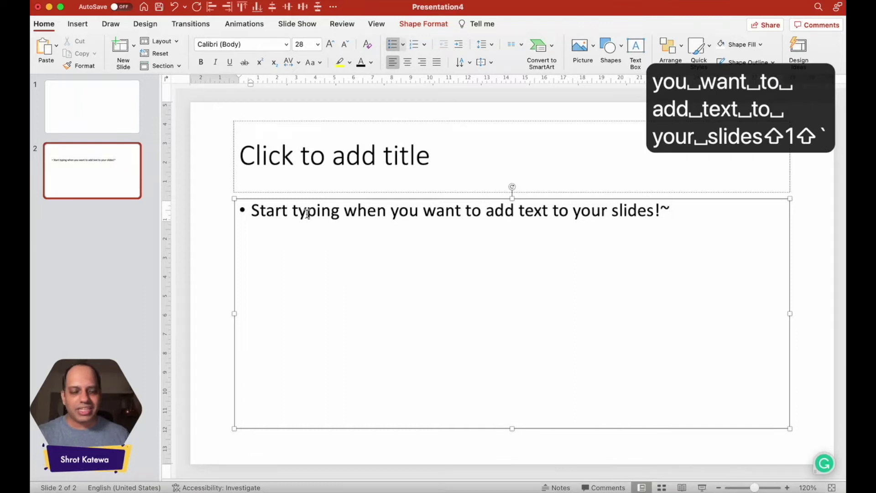
key(BackSpace)
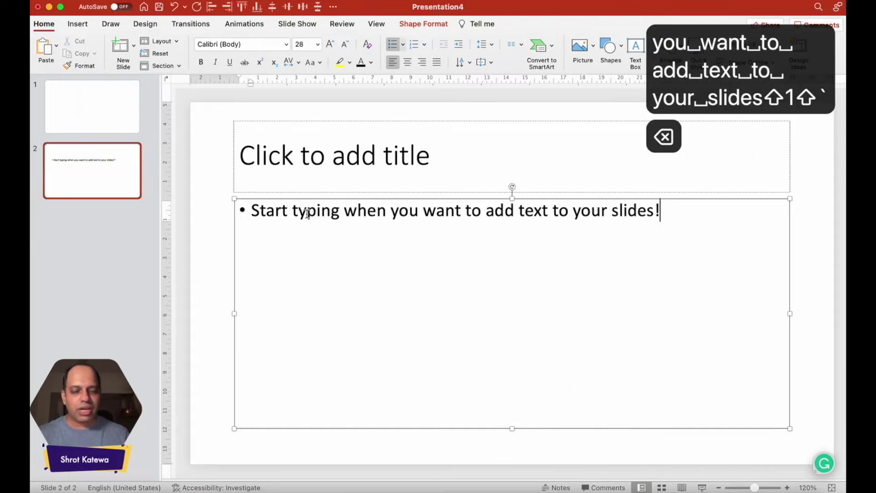
click(209, 257)
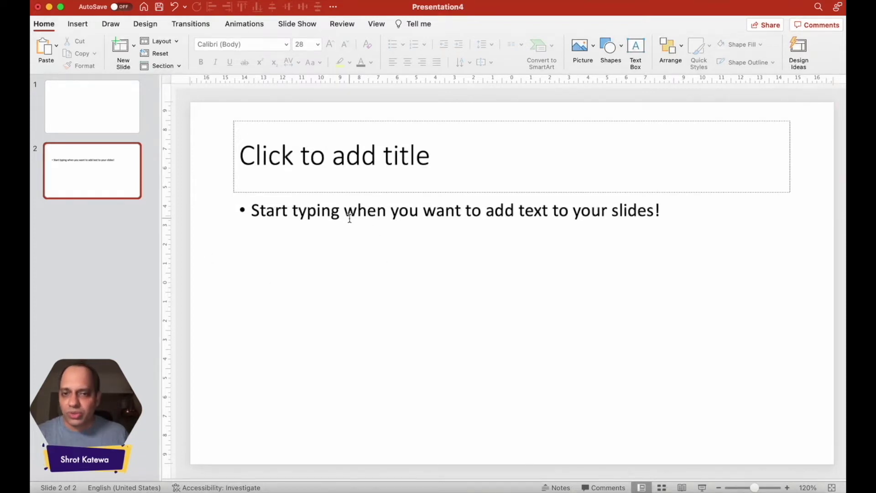
Step: Replace 'text' with 'the format' so the bullet reads 'add the format to your slides!'
click(336, 213)
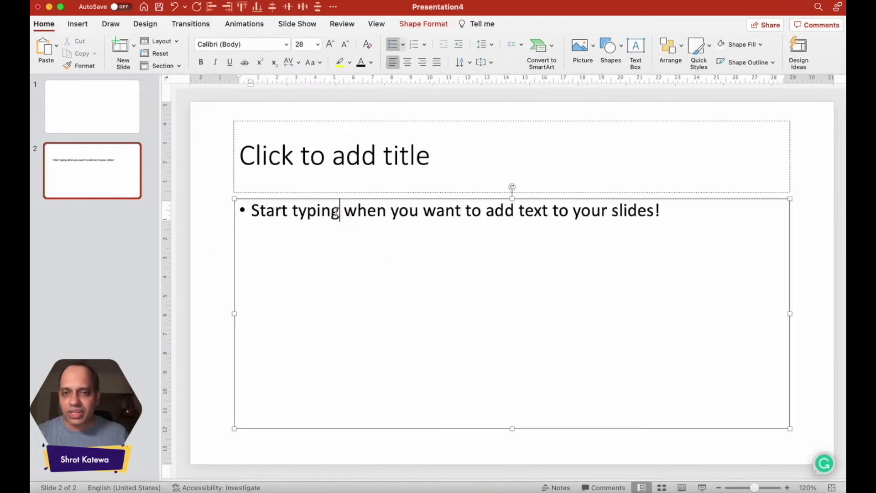
double_click(531, 215)
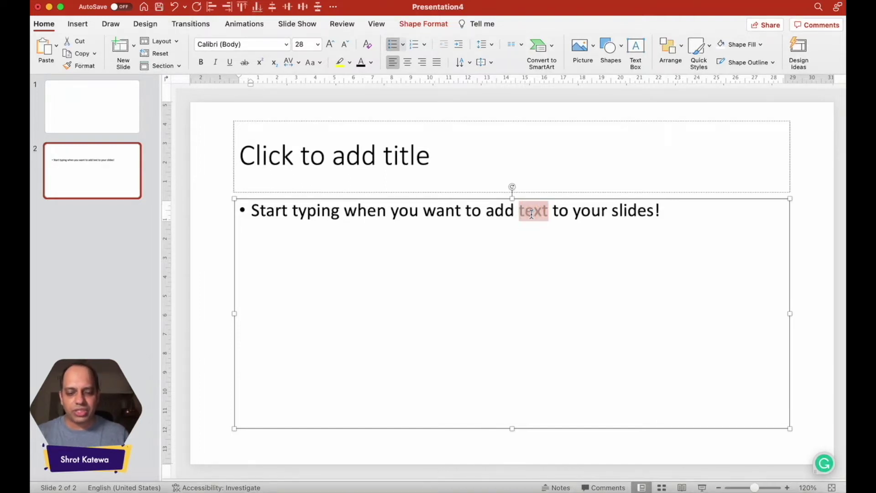
text(format)
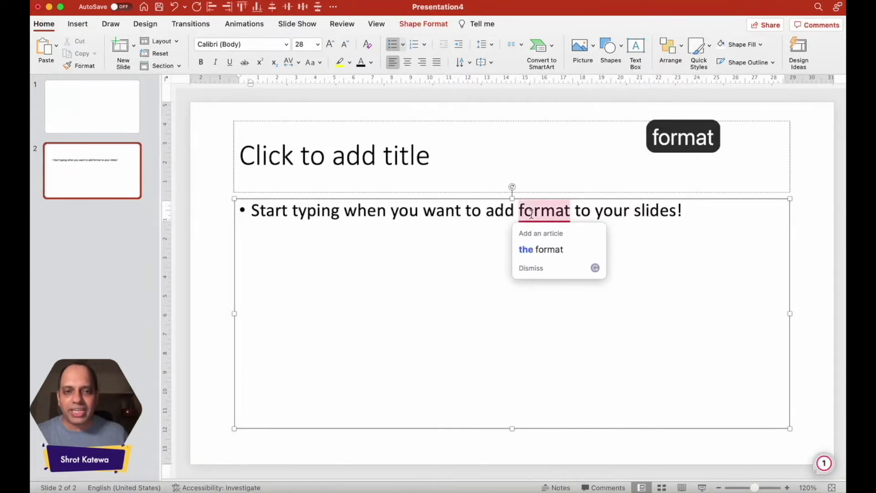
click(525, 249)
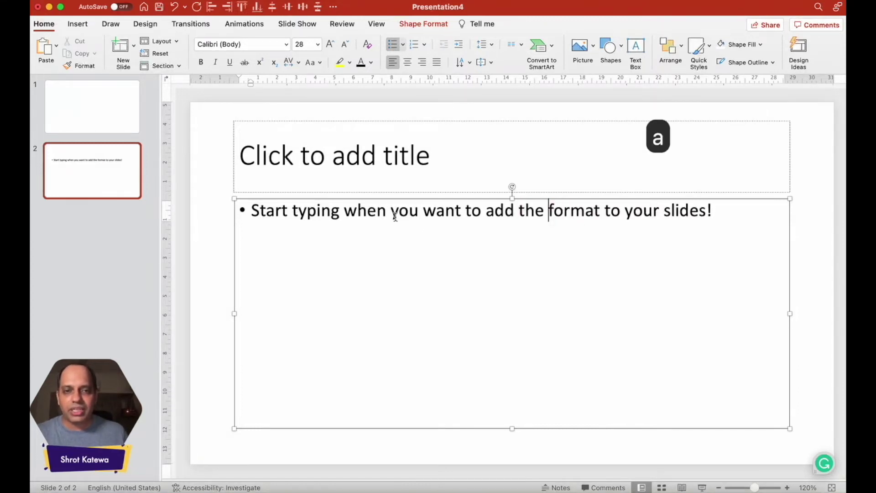
click(717, 211)
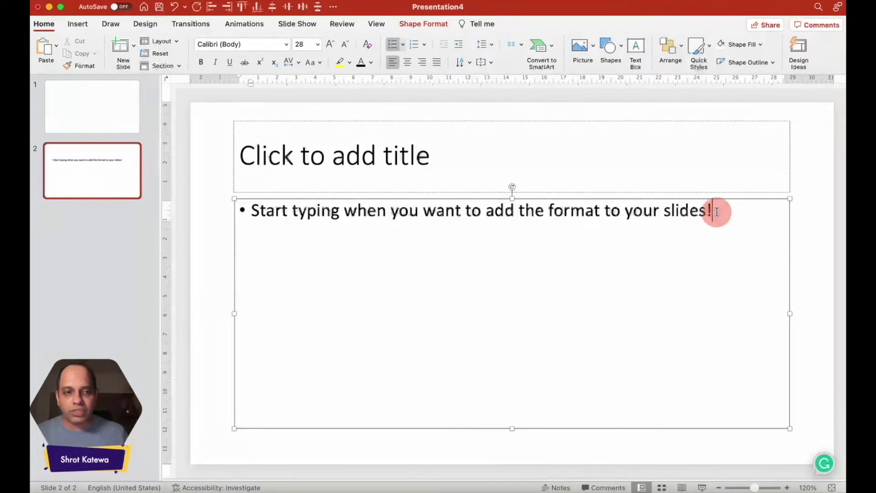
key(fn)
key(fn)
key(Left)
key(Left)
key(Left)
key(Left)
key(Left)
key(Left)
key(Left)
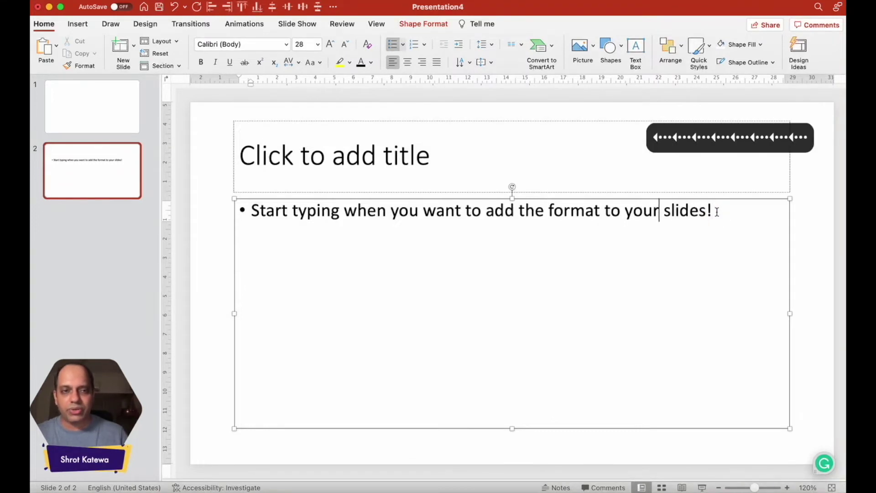
key(Left)
key(Left)
key(Left)
key(Left)
key(Left)
key(Left)
key(Left)
key(Left)
key(Left)
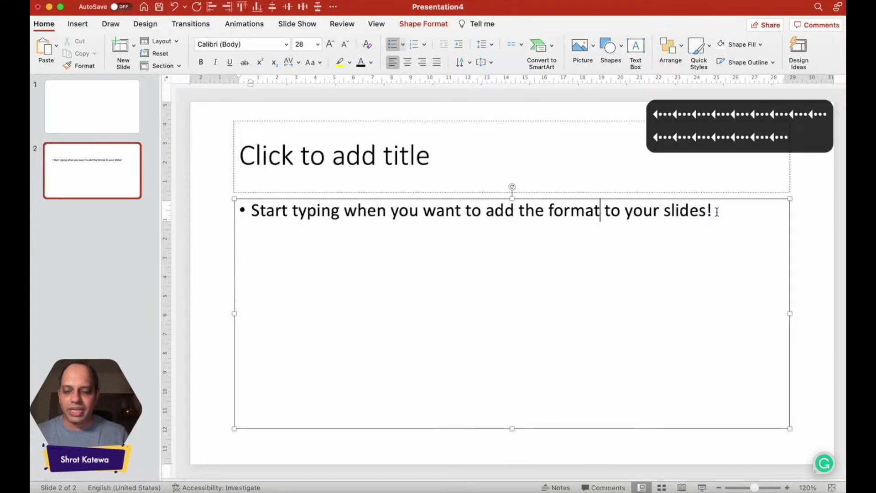
key(Escape)
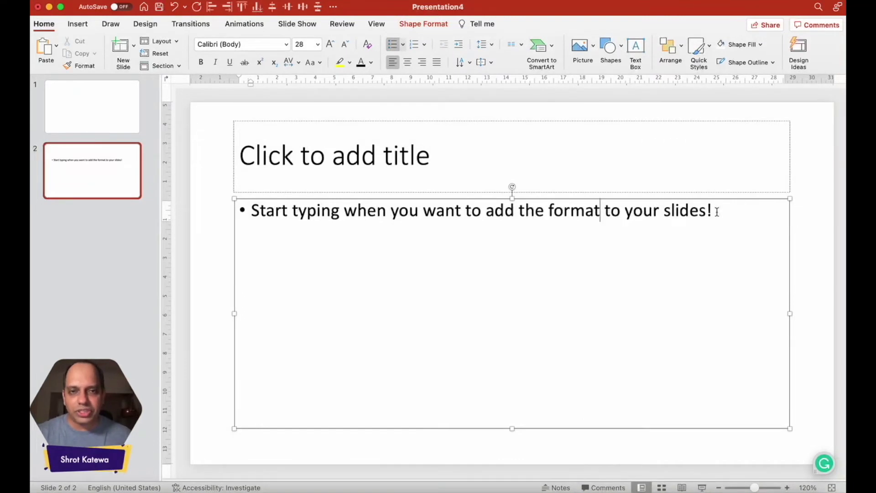
key(alt+shift+Left)
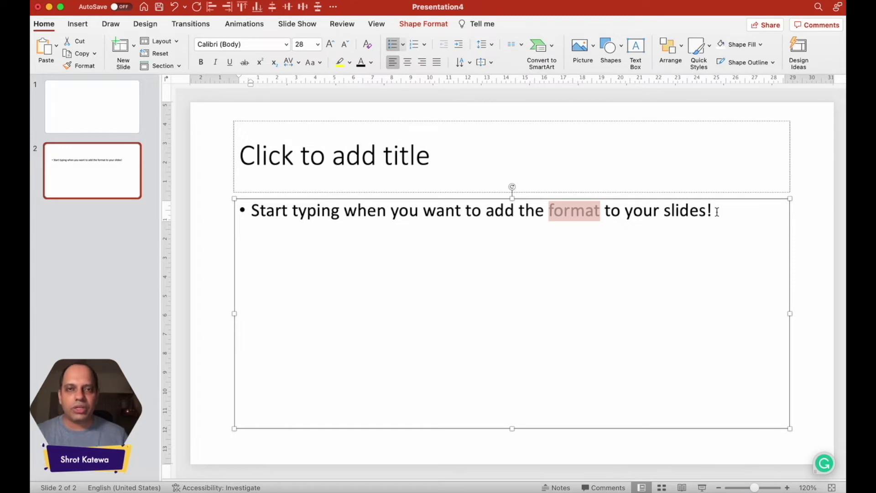
Step: Add a second bullet reading 'New to the slide'
key(super+Right)
key(Return)
text(New to the s)
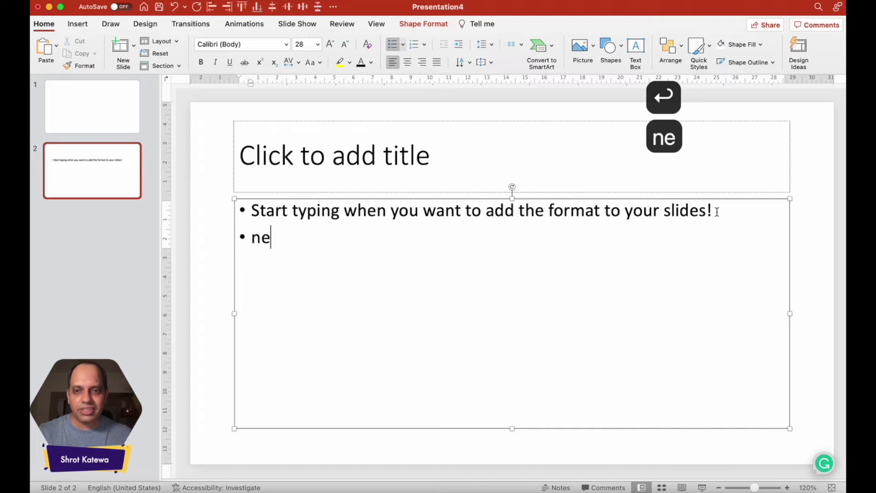
text(lide)
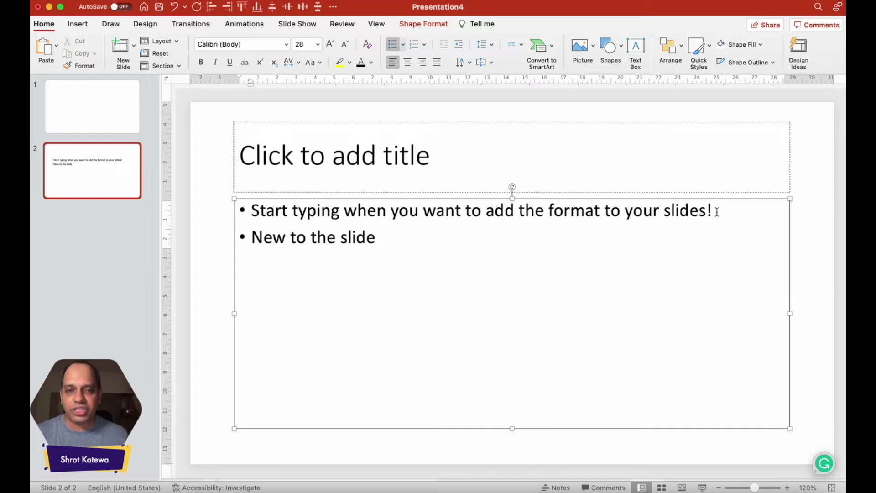
Step: Deselect the text box and switch back to the Deliverly presentation window
click(225, 258)
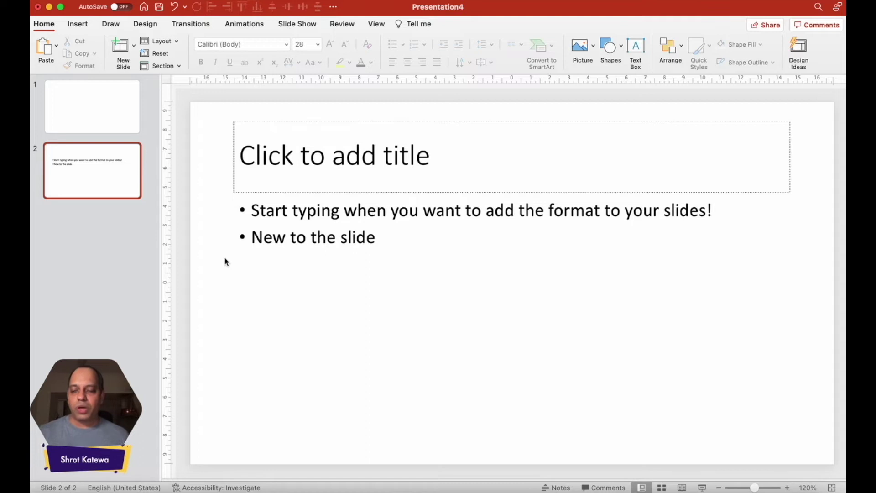
key(super+grave)
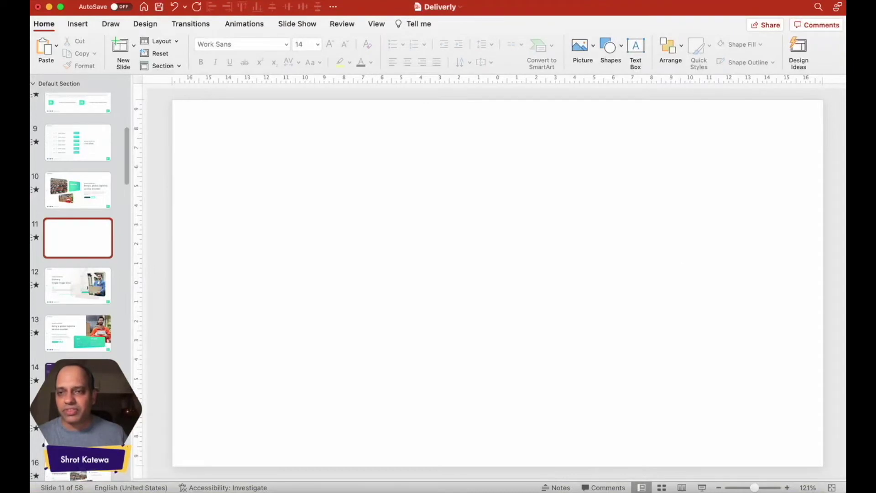
Step: Select blank slide 11 in the Deliverly thumbnails and bring up the Insert ribbon
scroll(75, 204, down, 2)
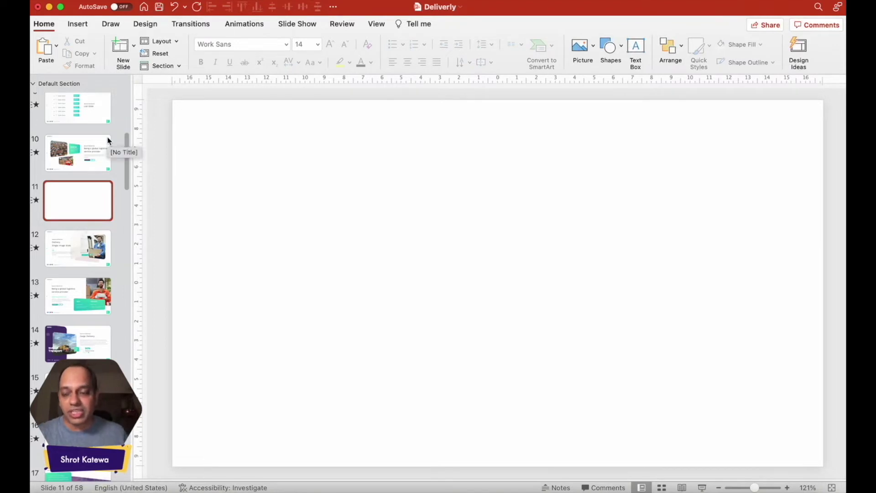
click(79, 201)
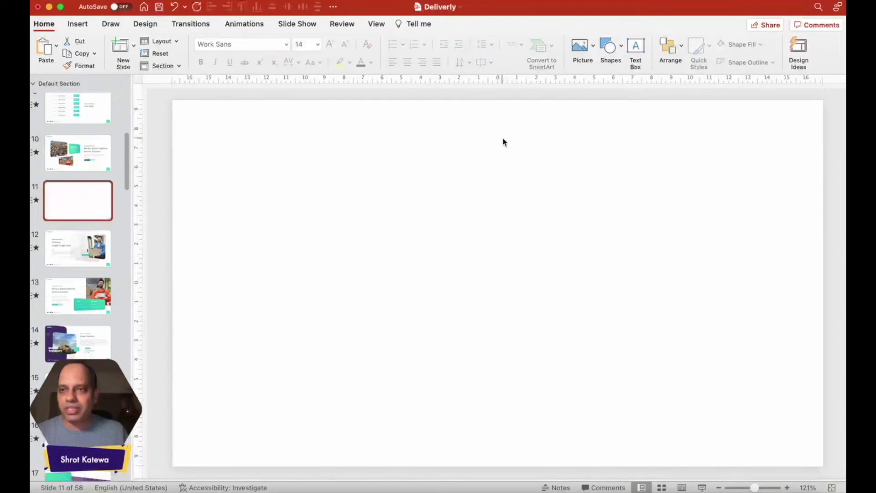
click(80, 24)
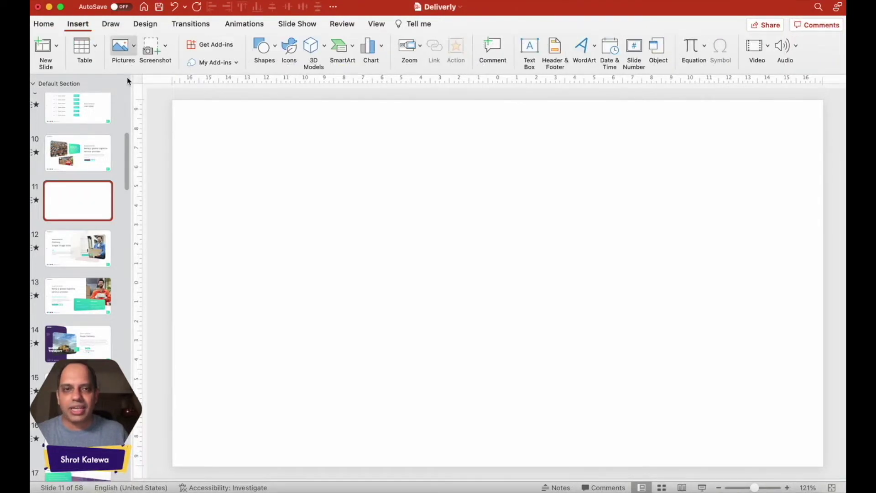
Step: Draw a text box at slide 11's upper left reading 'simply start typing'
click(532, 50)
drag(229, 171, 419, 204)
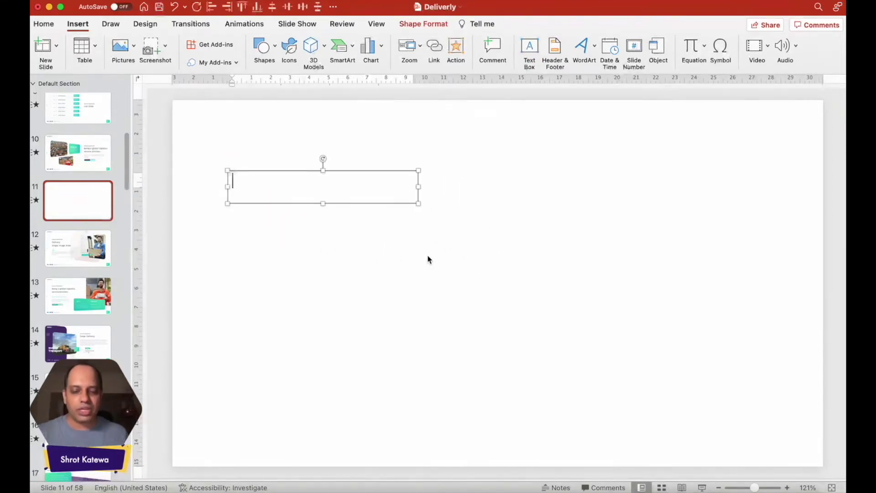
text(simply start t)
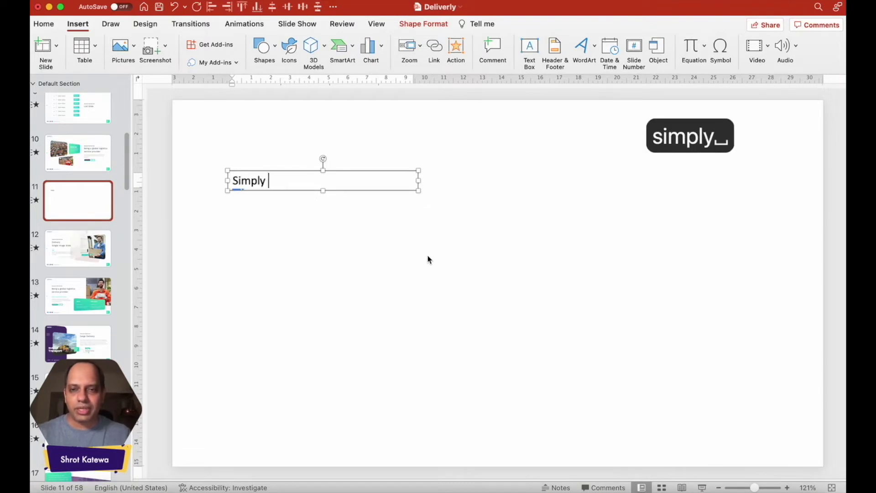
text(yping)
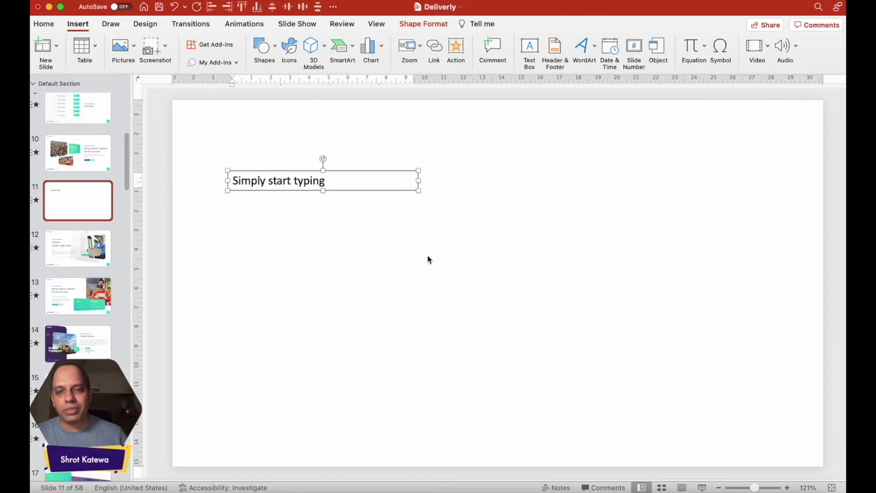
click(368, 241)
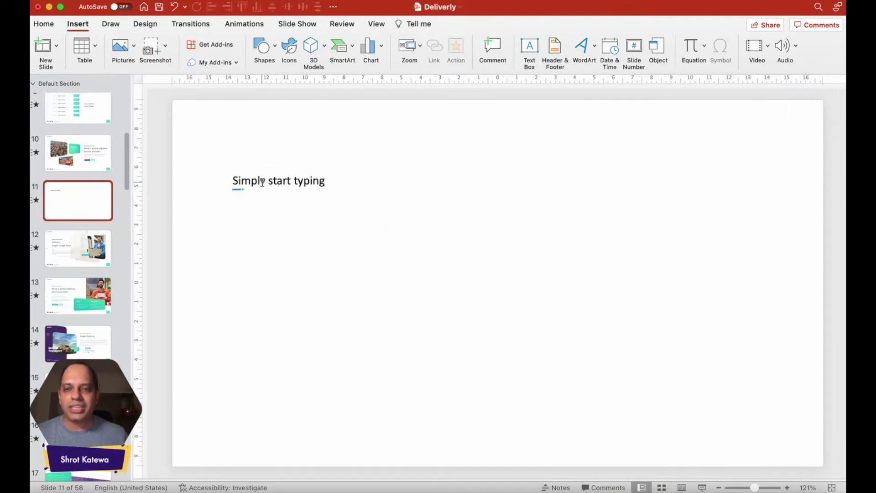
Step: Toggle the Simply start typing box between text-editing and whole-box selection states
click(323, 245)
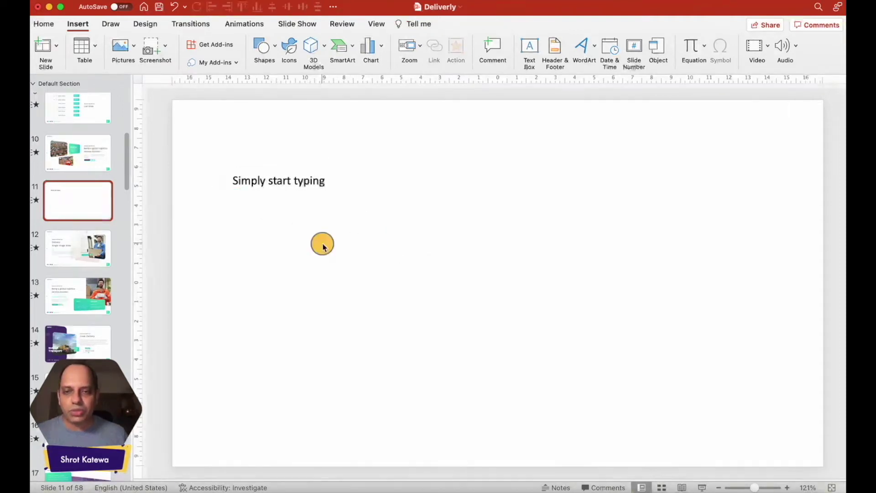
click(305, 179)
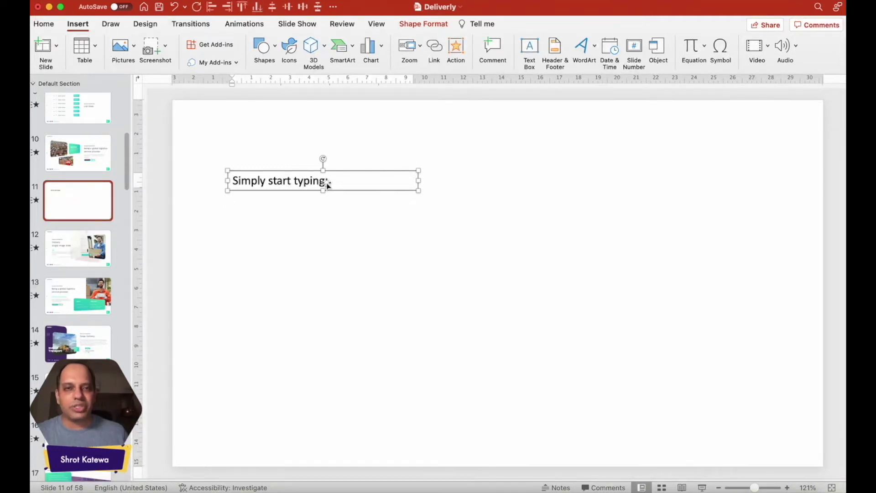
click(319, 222)
click(292, 179)
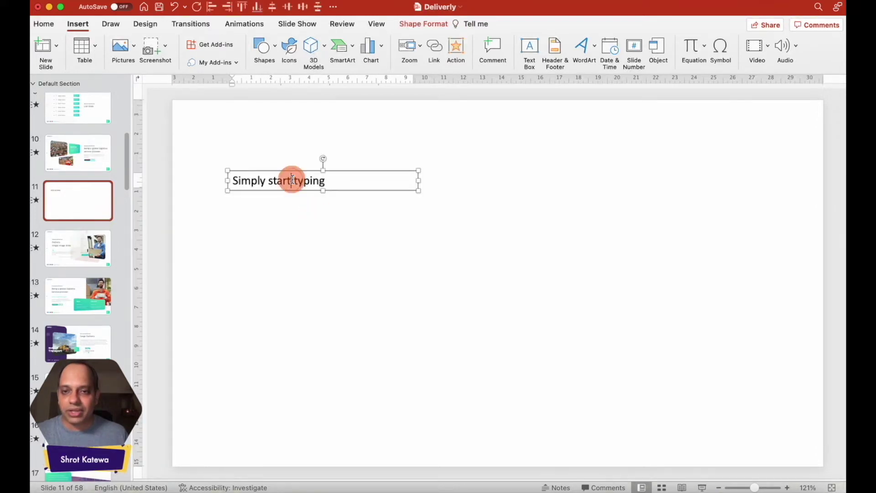
click(297, 172)
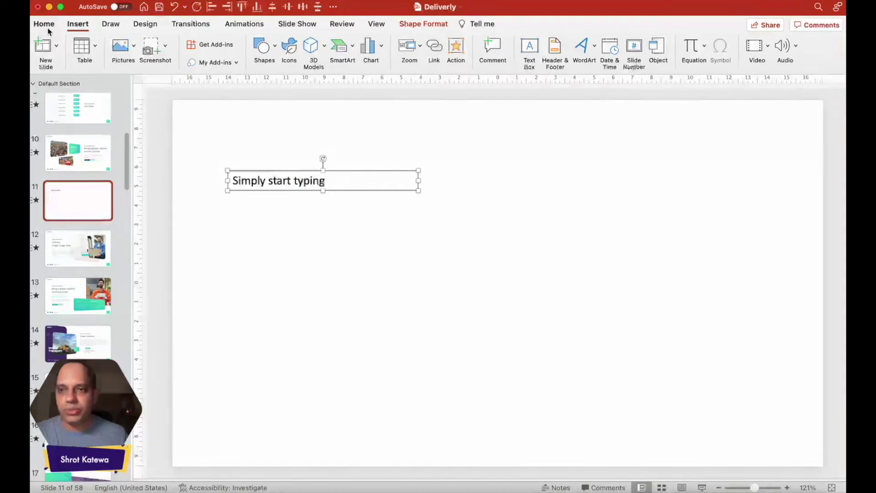
click(529, 50)
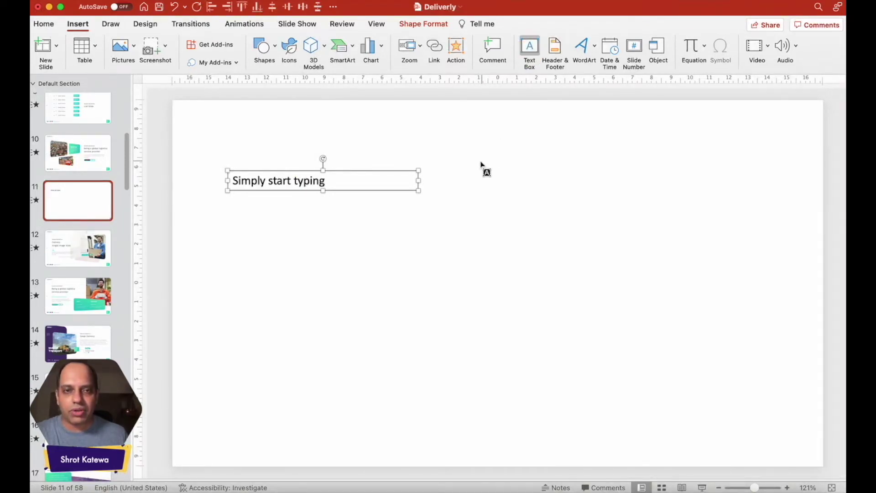
Step: Draw a second text box reading 'Add another text box' right of the first
mouse_move(455, 165)
mouse_down()
mouse_move(466, 184)
mouse_move(560, 200)
mouse_move(576, 193)
mouse_up()
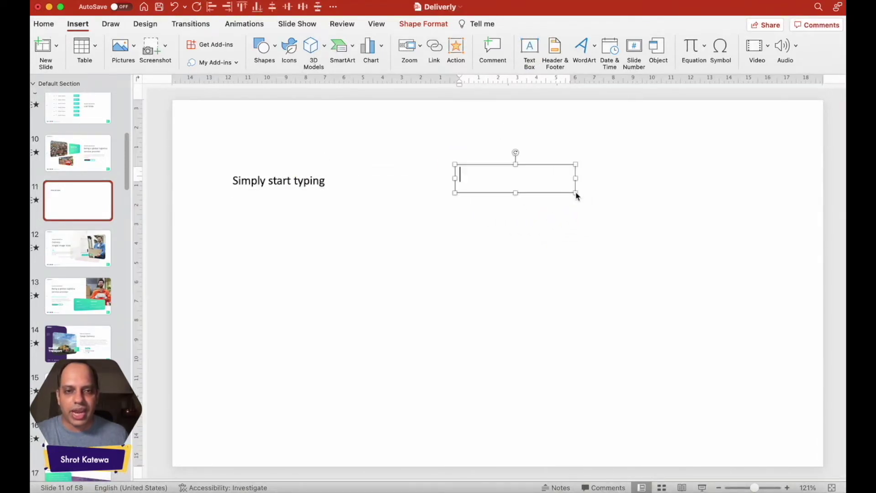
text(Add not)
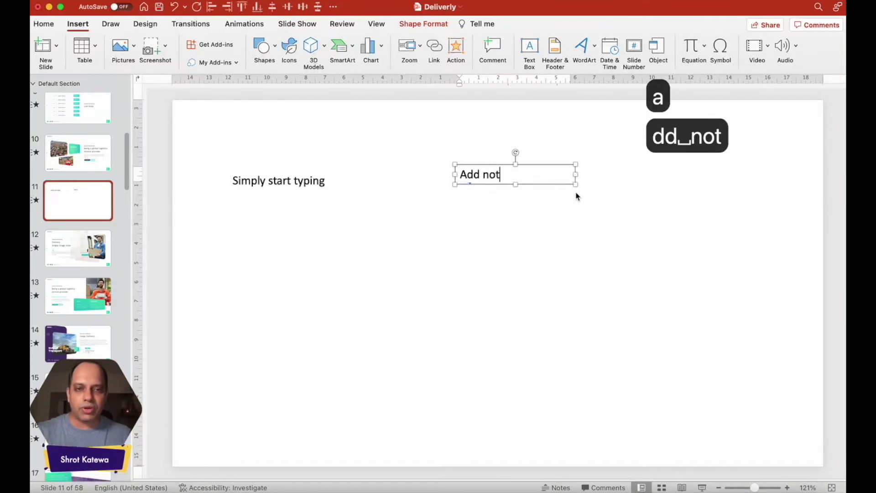
key(BackSpace)
key(BackSpace)
text(another text box)
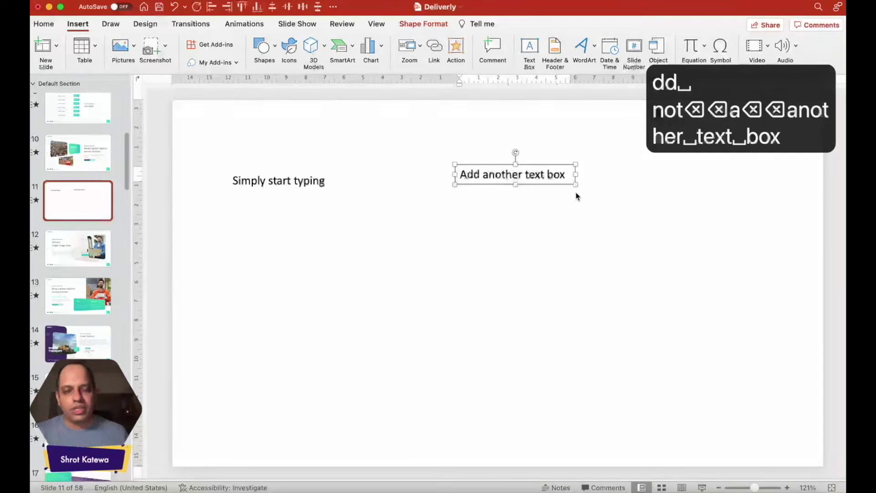
click(473, 233)
click(512, 175)
drag(529, 168, 503, 178)
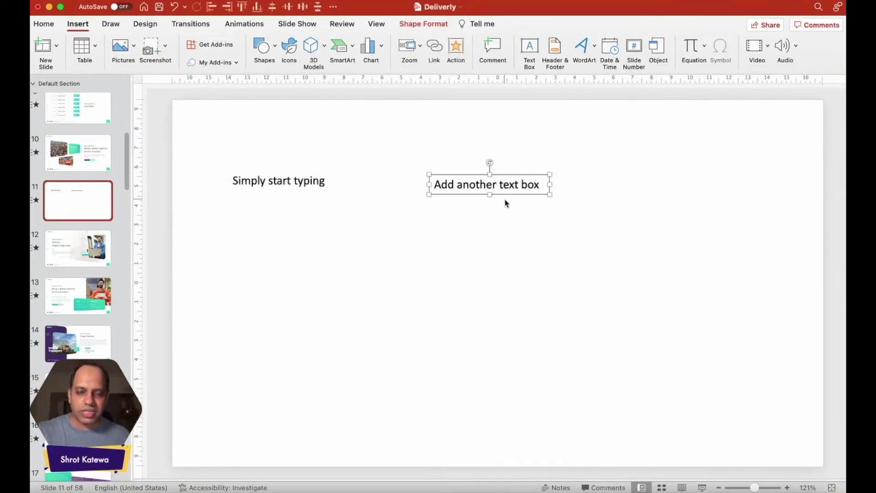
Step: Duplicate that box, move it to the right side, and retype it as 'Add third text box'
key(super+c)
key(super+v)
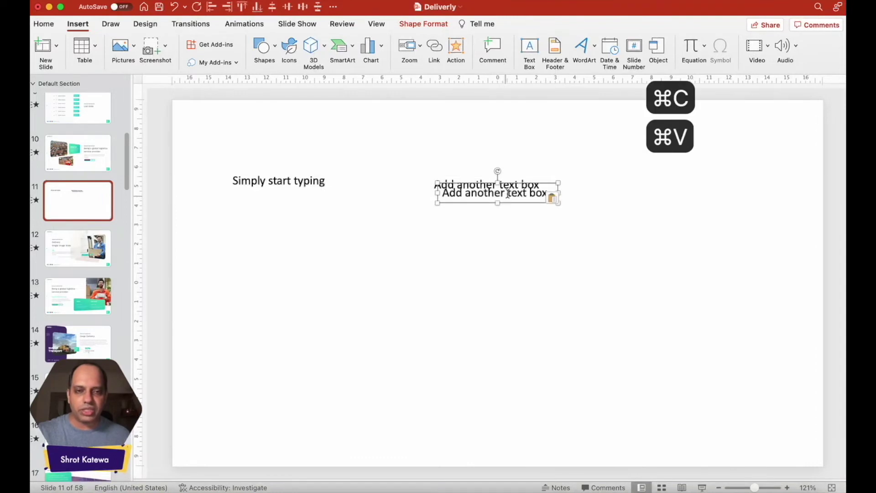
drag(525, 185, 702, 168)
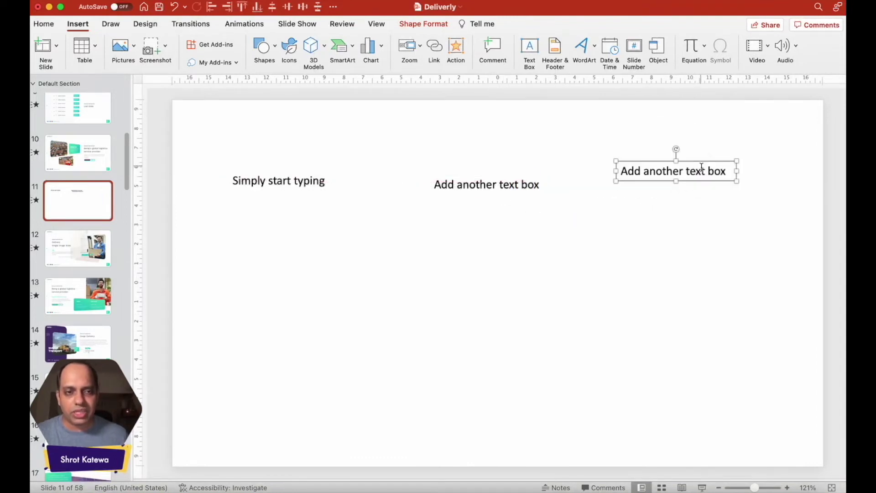
triple_click(676, 171)
text(Add )
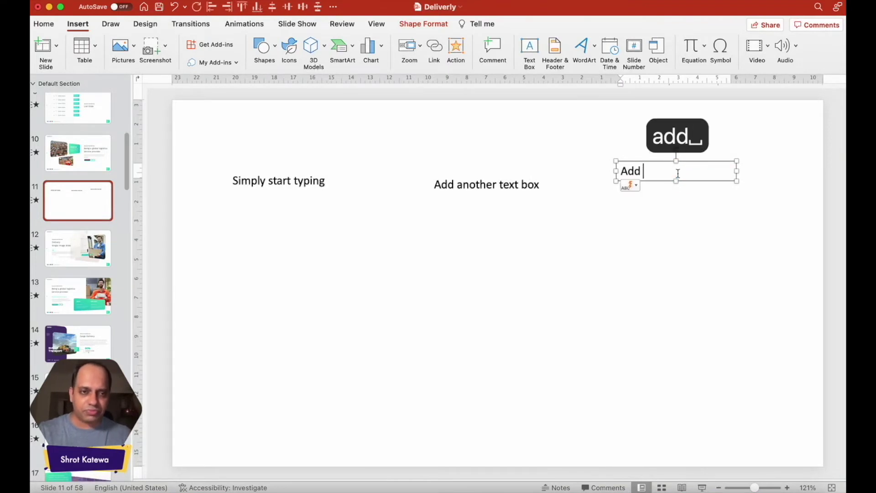
text(third text to)
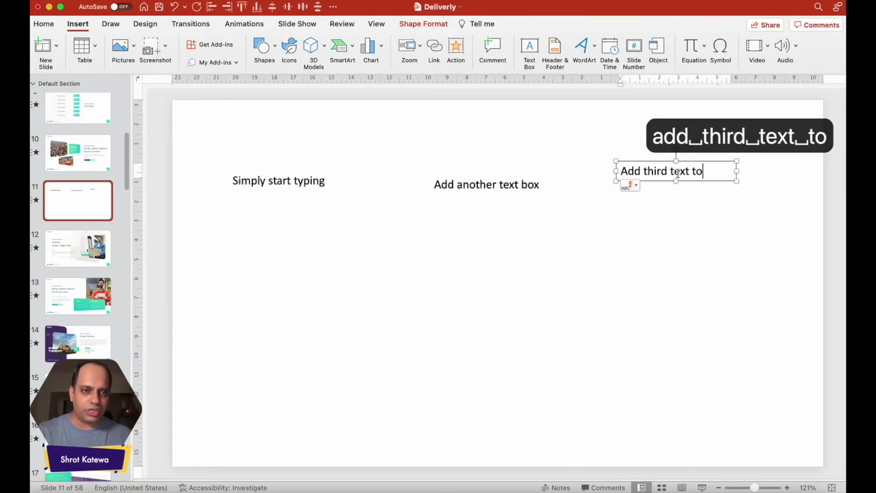
key(BackSpace)
key(BackSpace)
text(box)
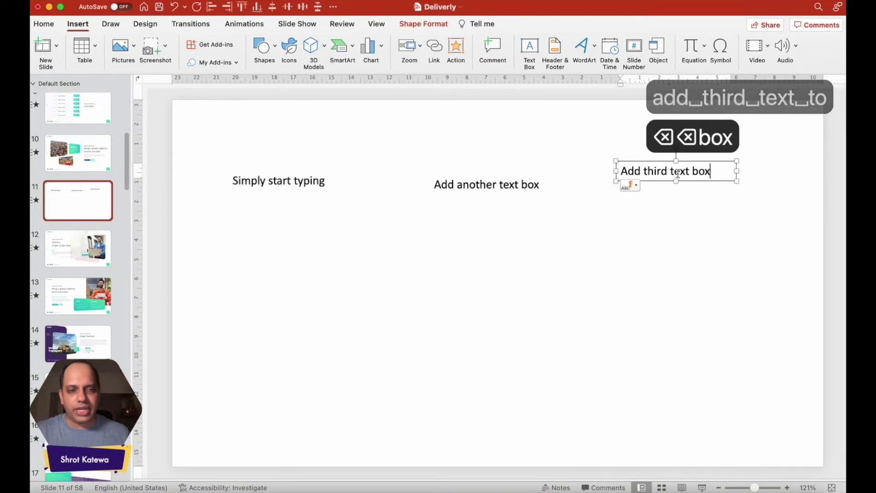
click(647, 273)
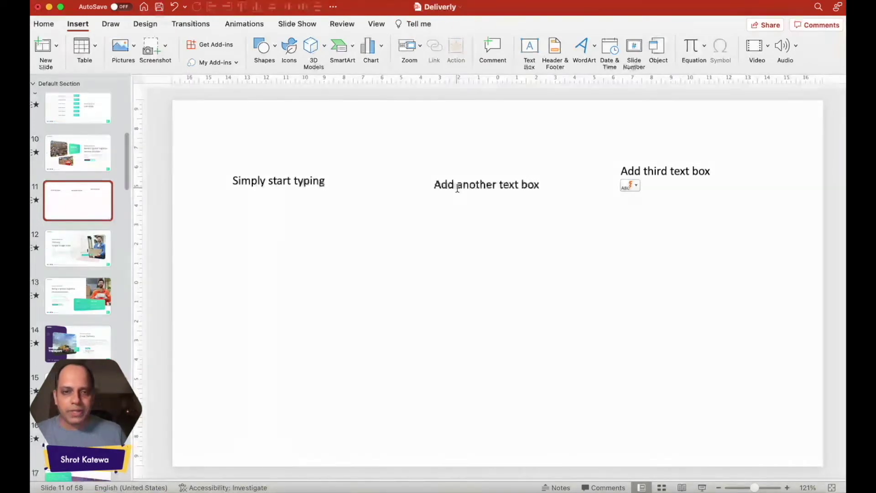
Step: Reposition 'Add another text box' to the slide's horizontal centre and open slide 12
click(450, 185)
drag(470, 195, 471, 326)
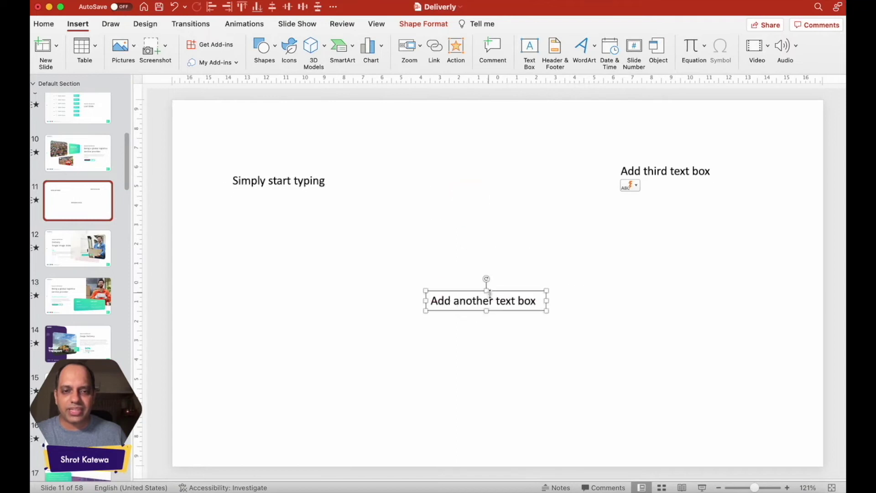
drag(495, 297, 521, 312)
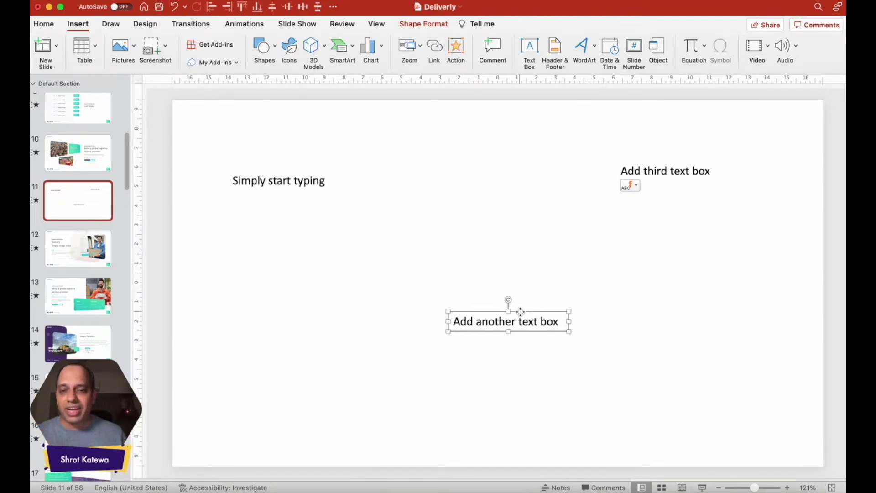
click(297, 181)
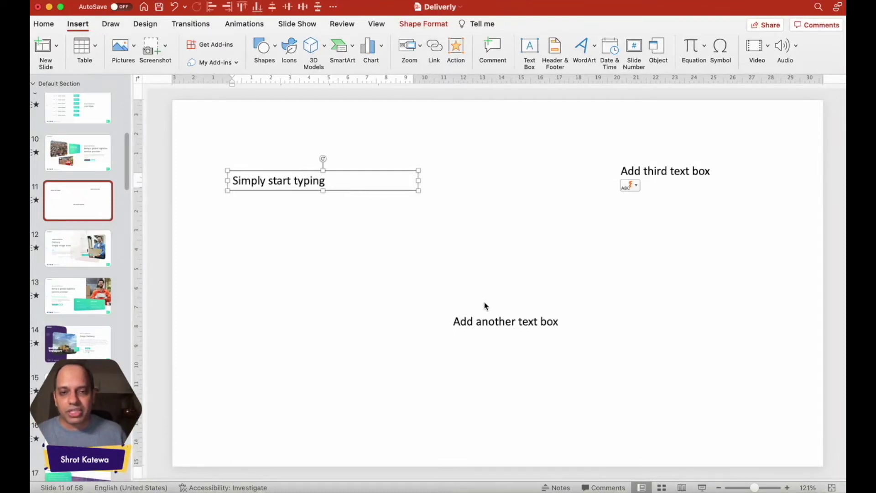
click(483, 318)
drag(494, 313, 481, 253)
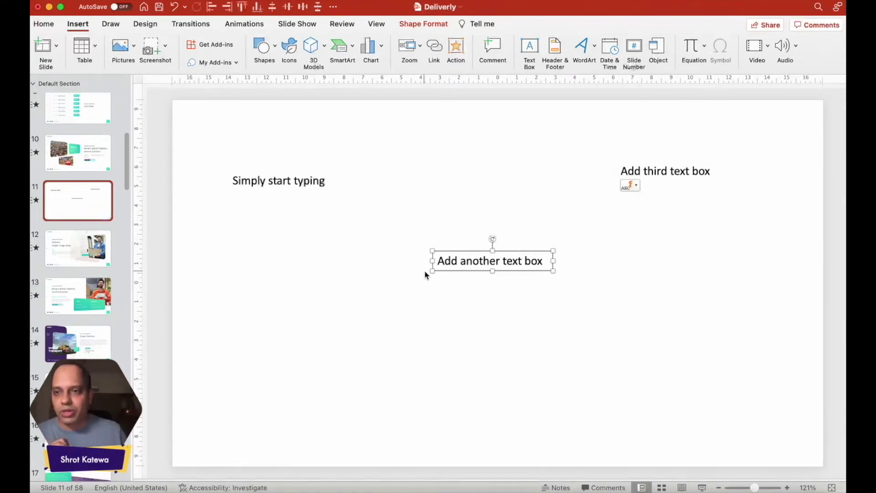
click(80, 251)
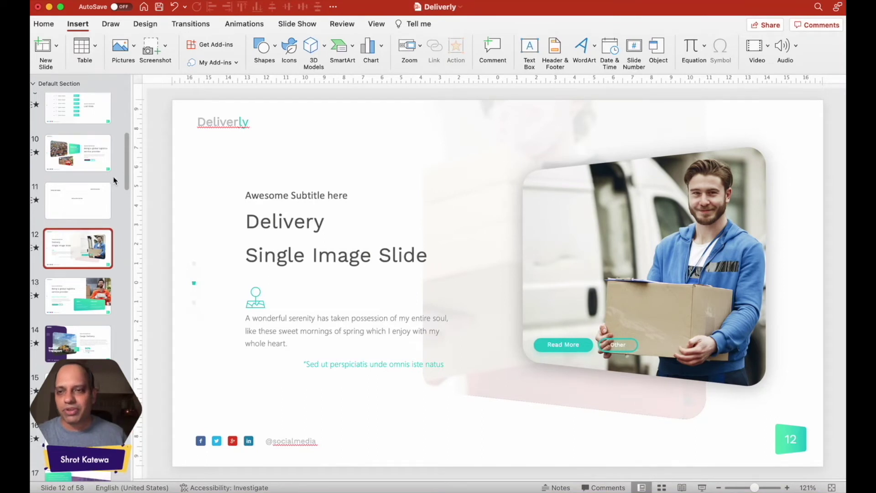
Step: Select slide 12's title, subtitle, body and quote text boxes in turn
click(285, 221)
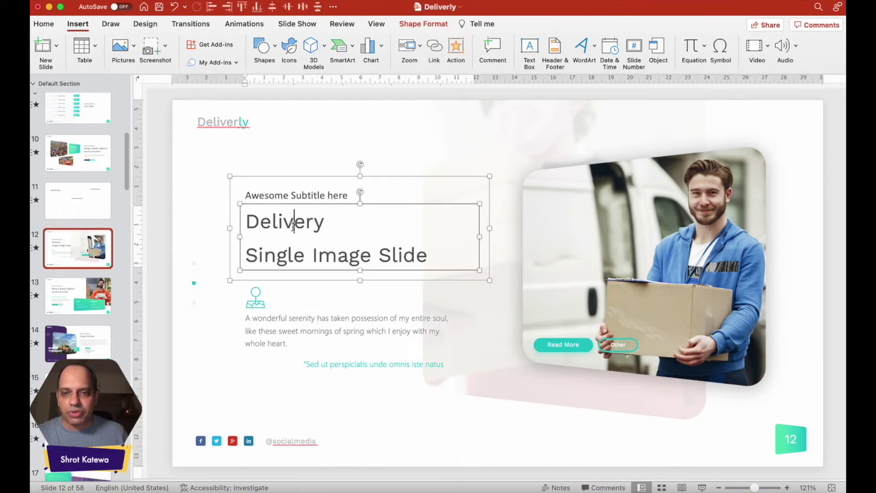
click(284, 196)
click(285, 224)
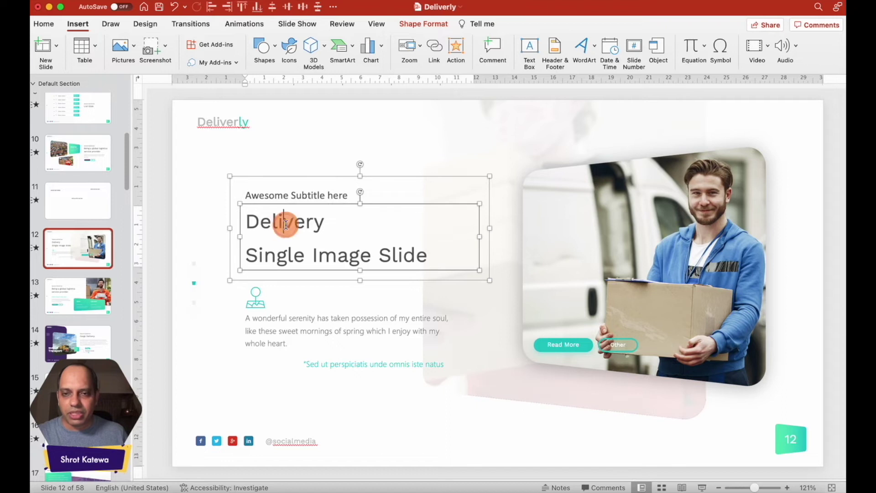
click(293, 318)
click(340, 364)
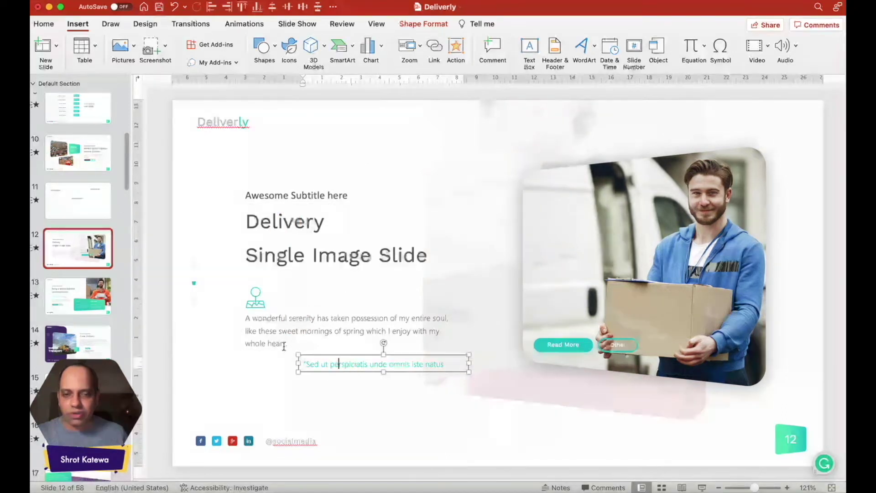
Step: On slide 10, select the subtitle, title, body and Modern ® Transport text boxes
click(89, 159)
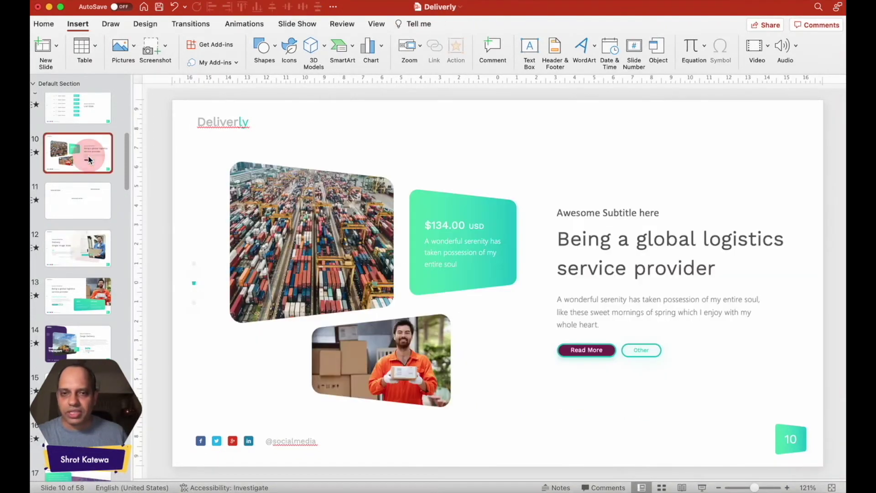
click(590, 212)
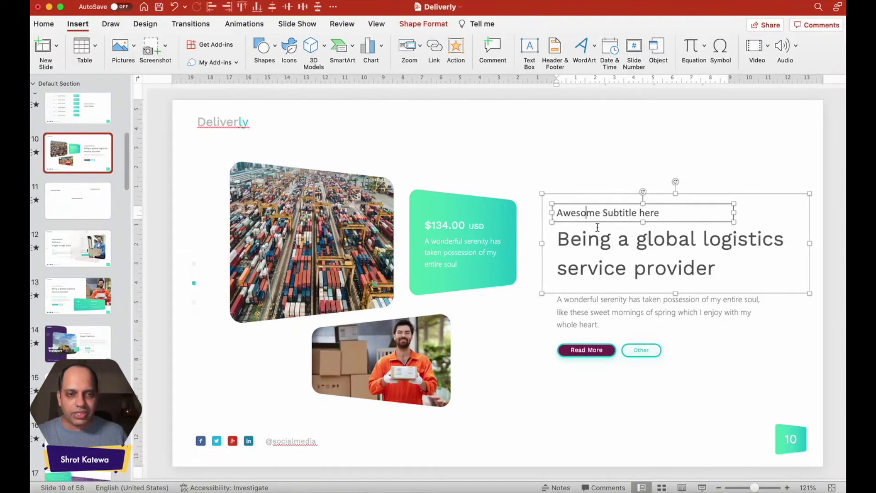
click(600, 244)
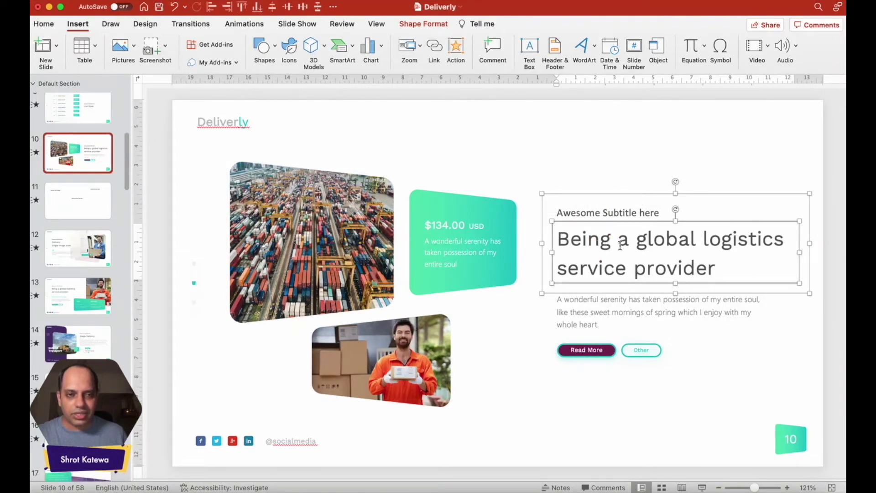
click(598, 213)
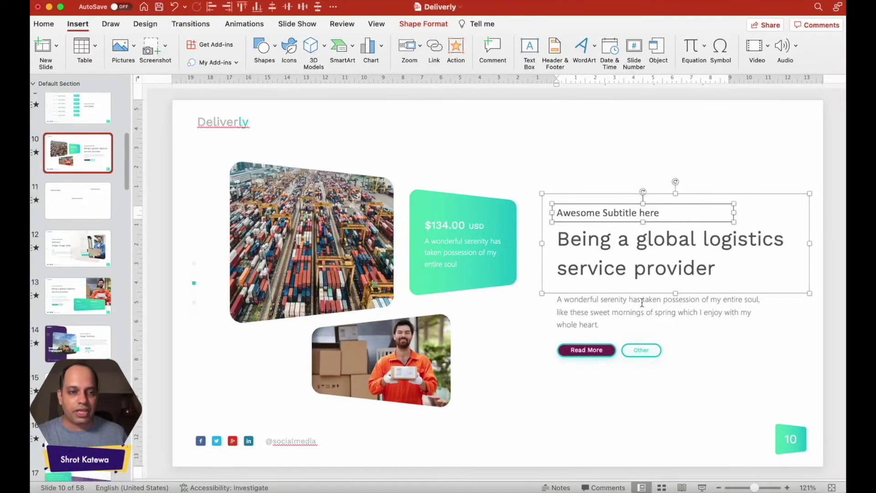
click(618, 301)
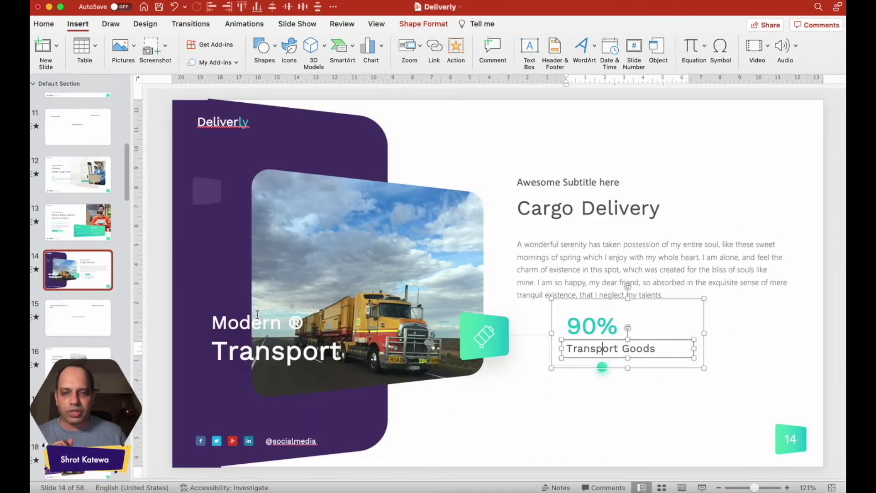
click(258, 315)
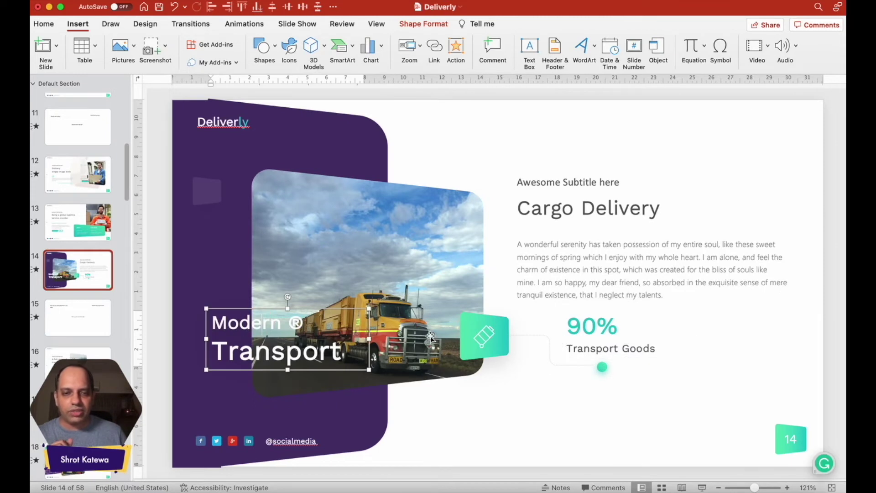
Step: Check slide 14's body, Cargo Delivery title and subtitle boxes, then open slide 16
click(571, 272)
click(568, 207)
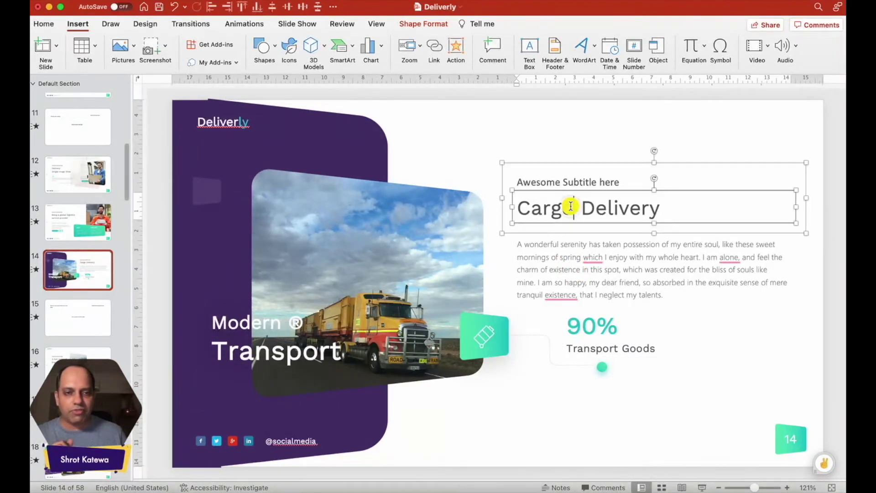
click(562, 181)
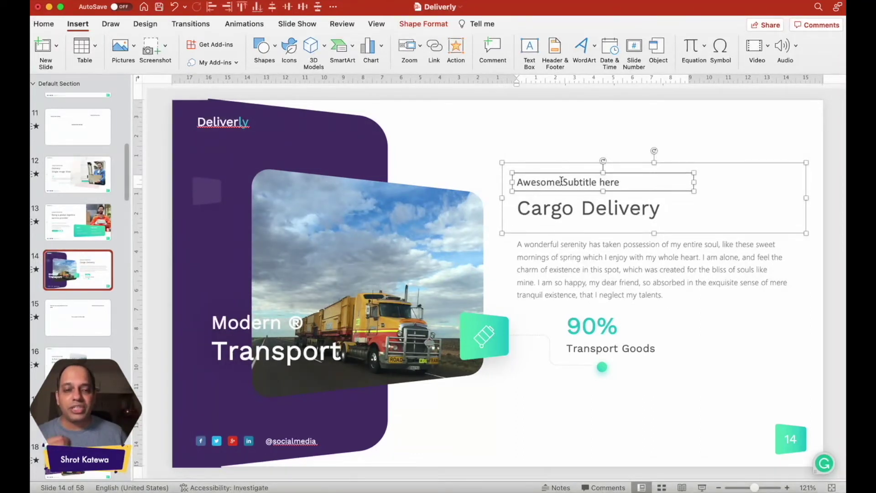
click(554, 211)
click(551, 247)
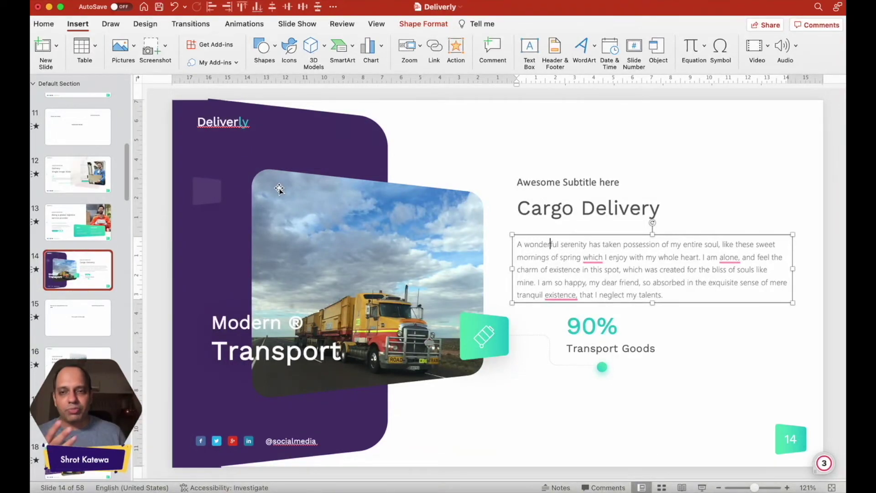
scroll(110, 250, down, 3)
click(77, 232)
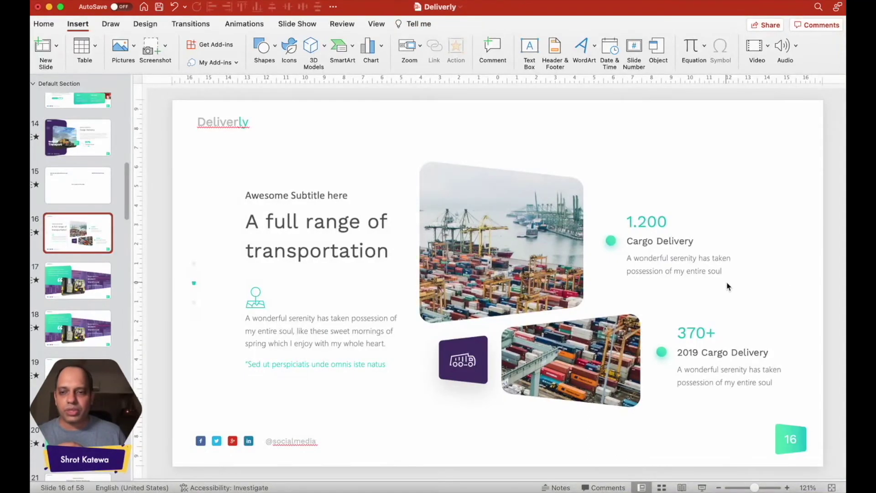
Step: Select slide 16's title, subtitle and left body paragraph boxes
click(337, 224)
click(304, 195)
click(293, 221)
click(284, 194)
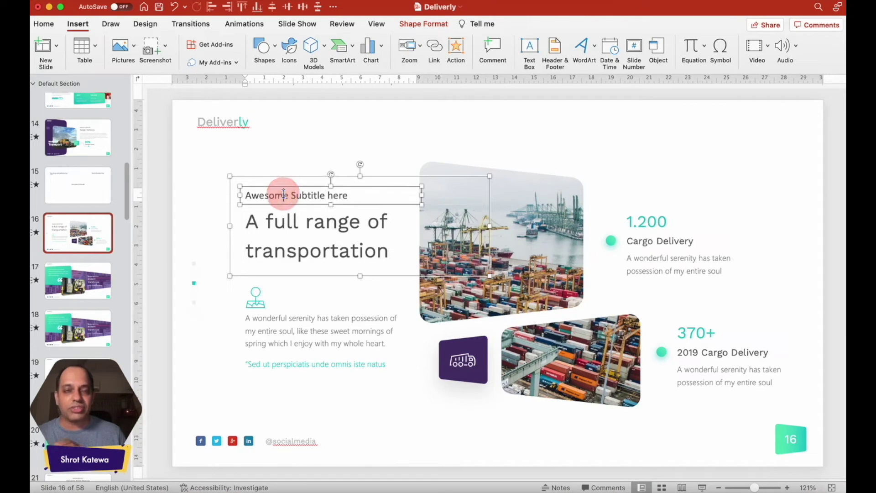
click(291, 319)
Step: Select the 1.200 and 370+ figure boxes with their Cargo Delivery labels and descriptions
click(658, 223)
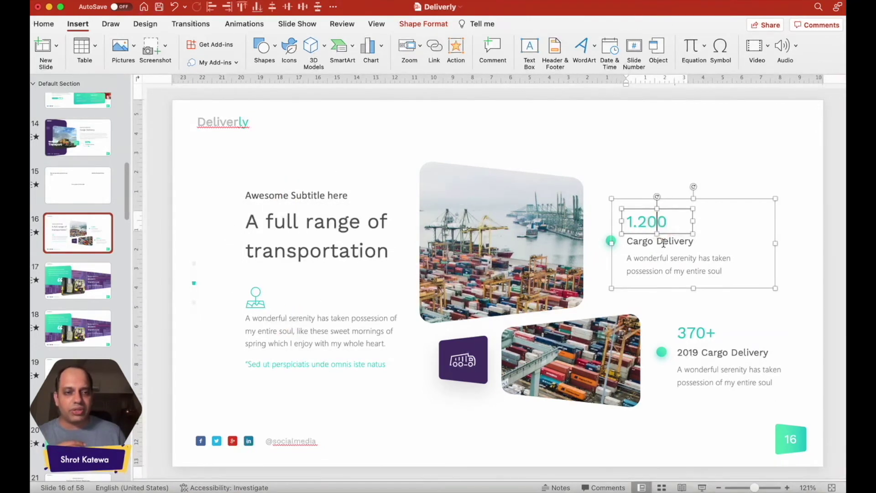
click(662, 243)
click(663, 259)
click(694, 331)
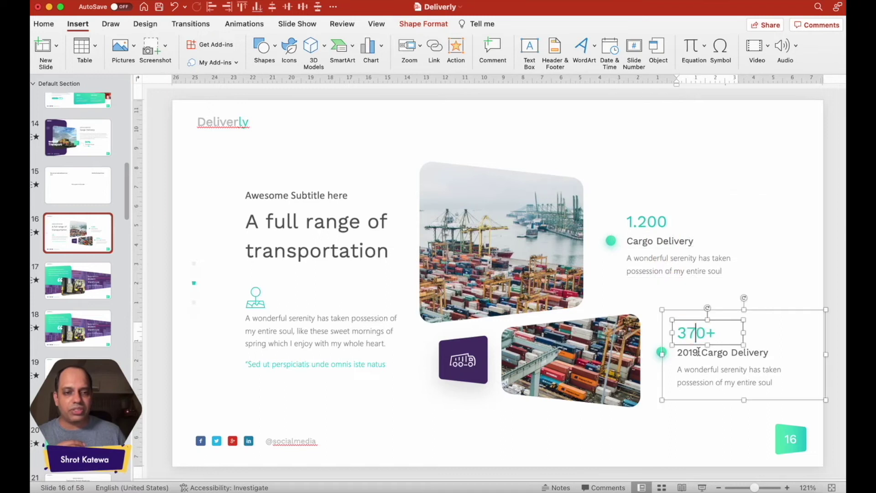
click(697, 353)
click(699, 370)
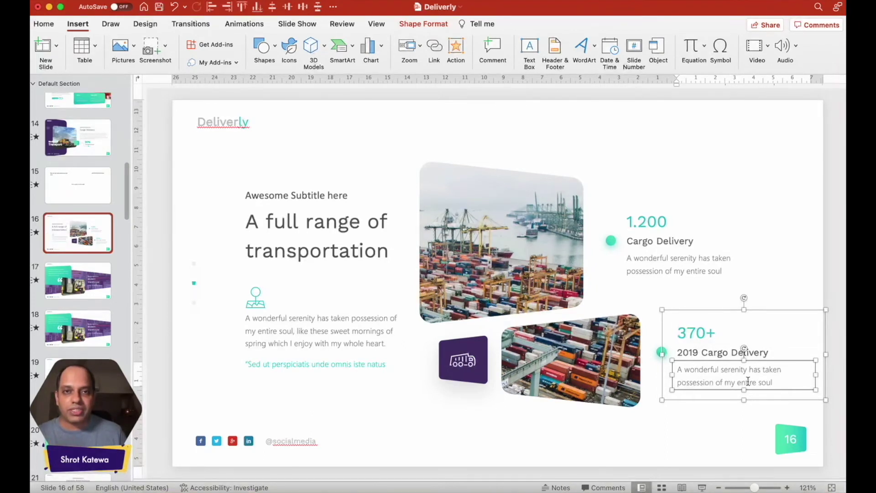
Step: Recheck the 370+ figure, 2019 Cargo Delivery label and description, then open slide 15
click(697, 334)
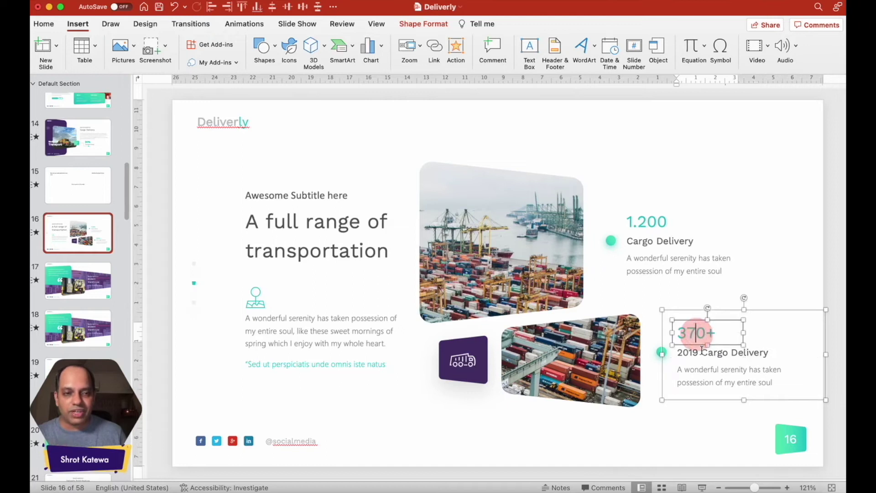
click(703, 353)
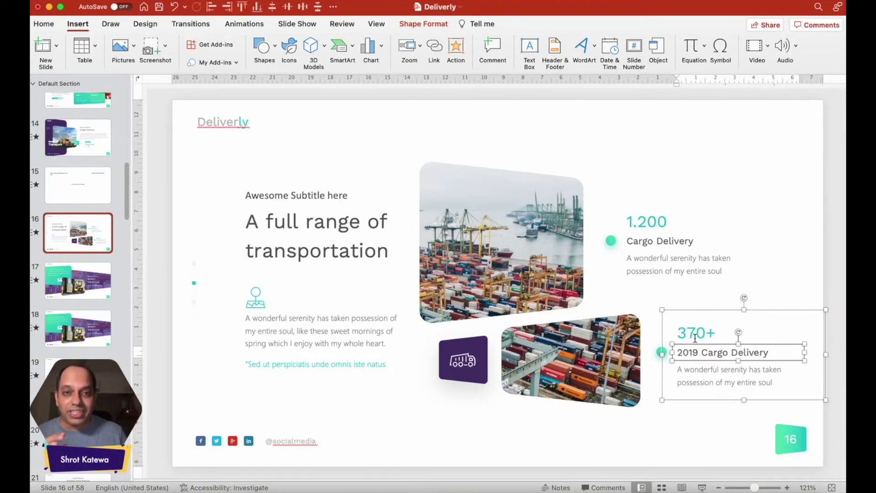
click(698, 372)
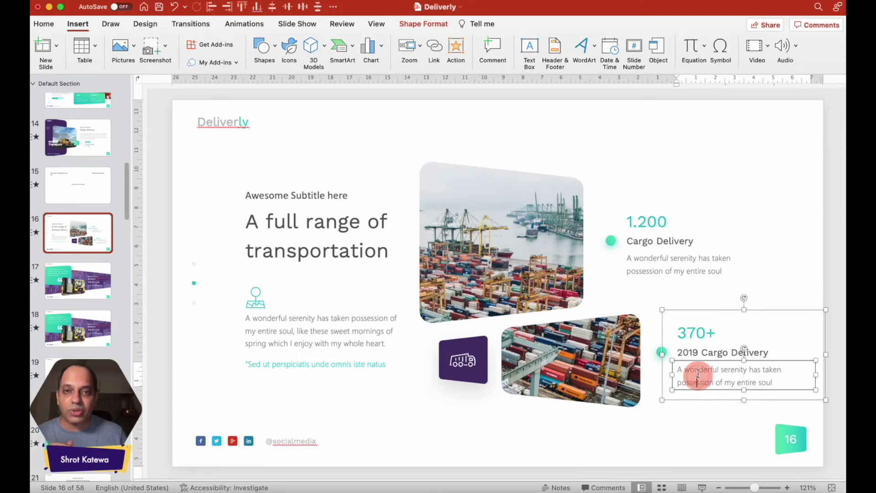
click(690, 333)
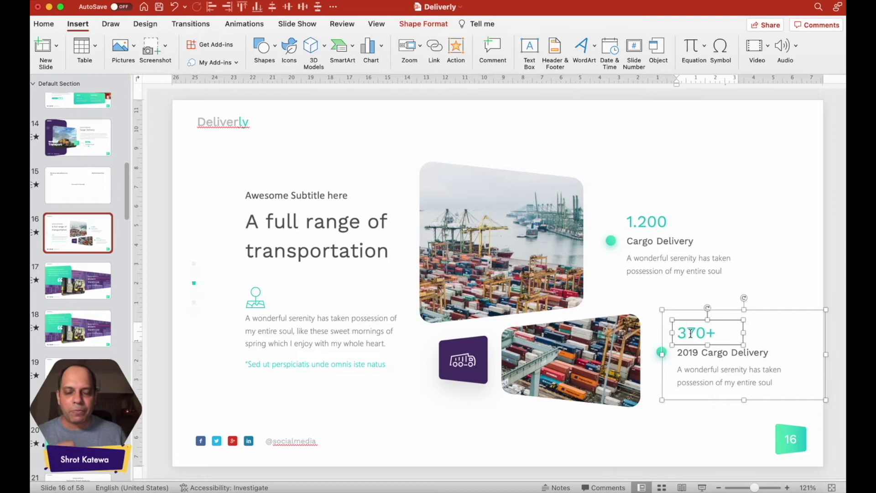
click(73, 188)
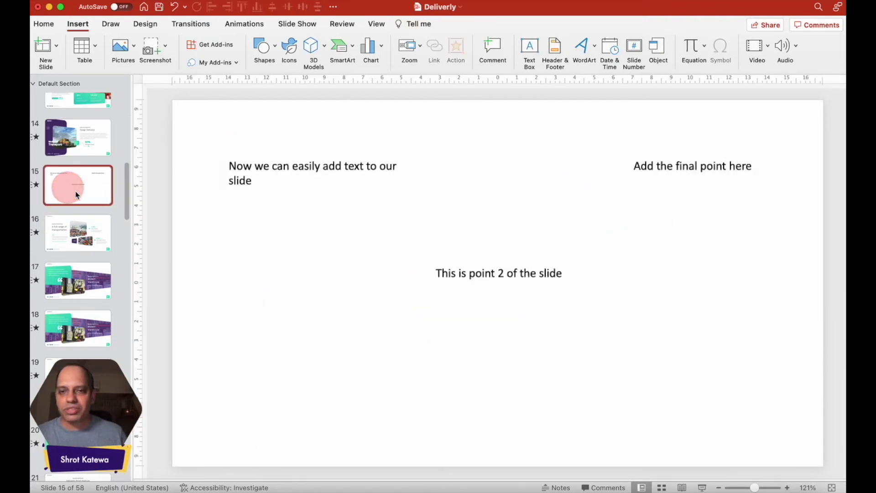
Step: Move 'This is point 2 of the slide' up into the top row between the other points
click(262, 168)
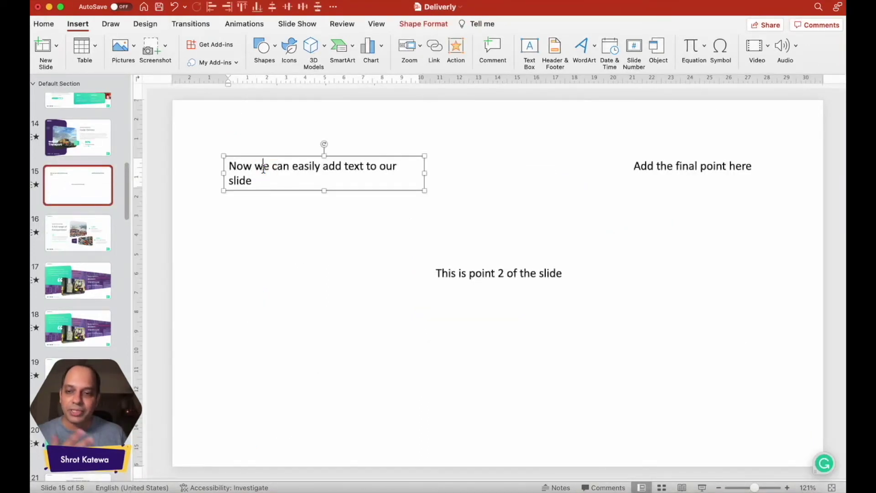
click(480, 278)
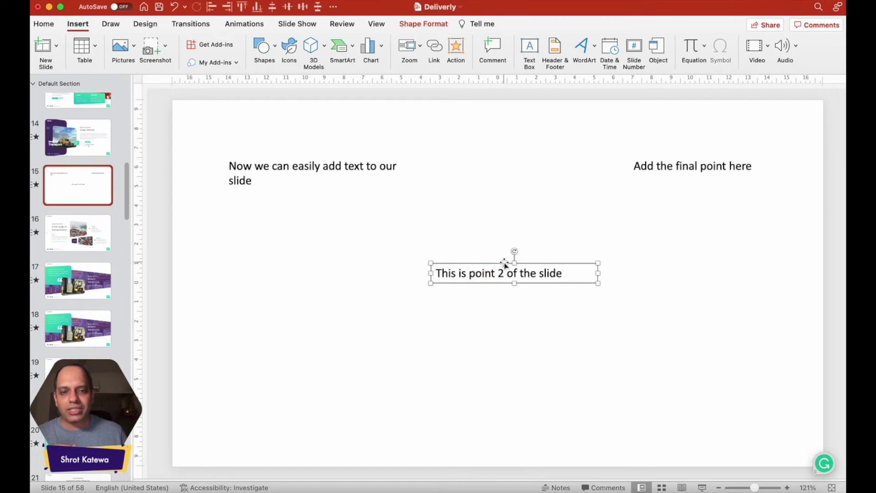
drag(505, 265, 503, 172)
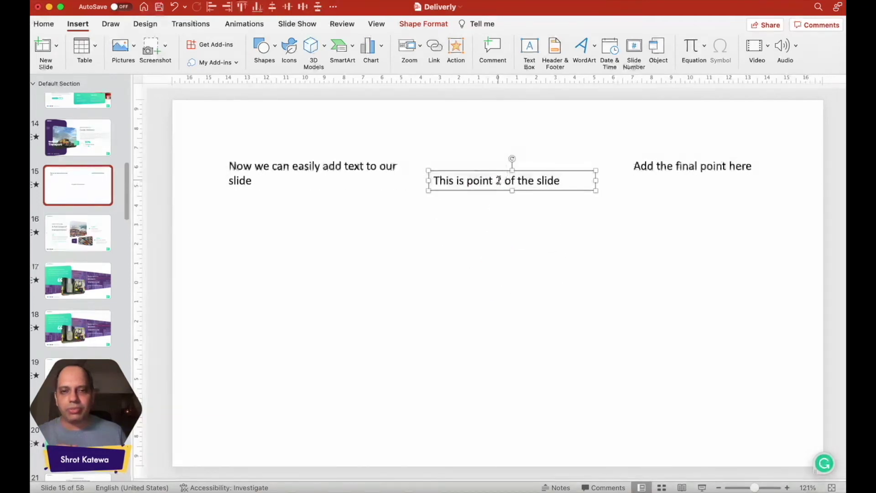
click(485, 156)
click(263, 48)
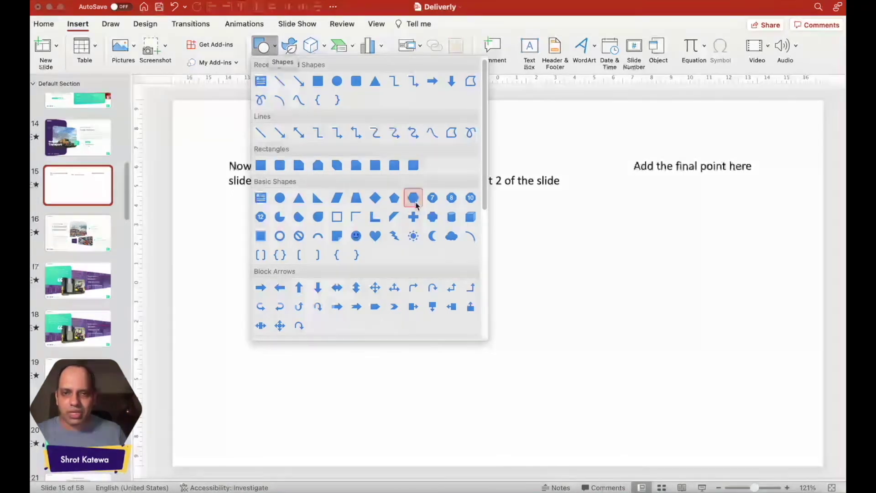
Step: Draw a parallelogram below the first point on slide 15 and type 'start typing' inside it
click(337, 198)
drag(301, 259, 403, 344)
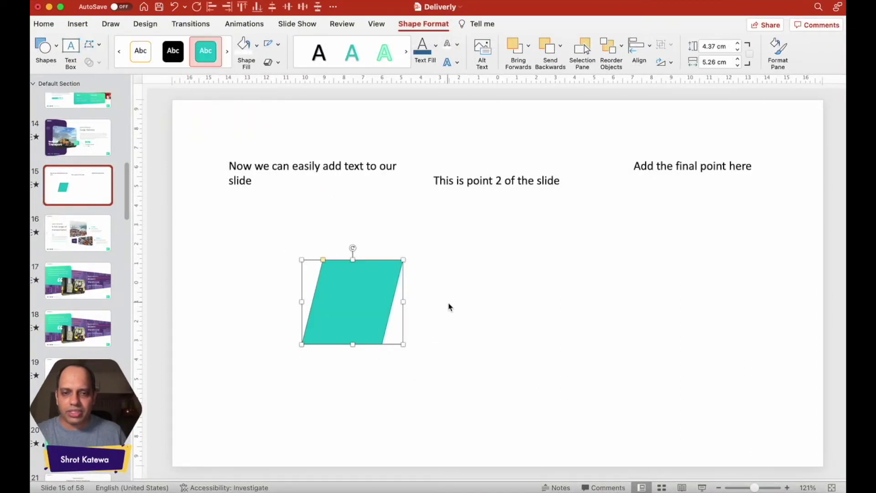
click(387, 261)
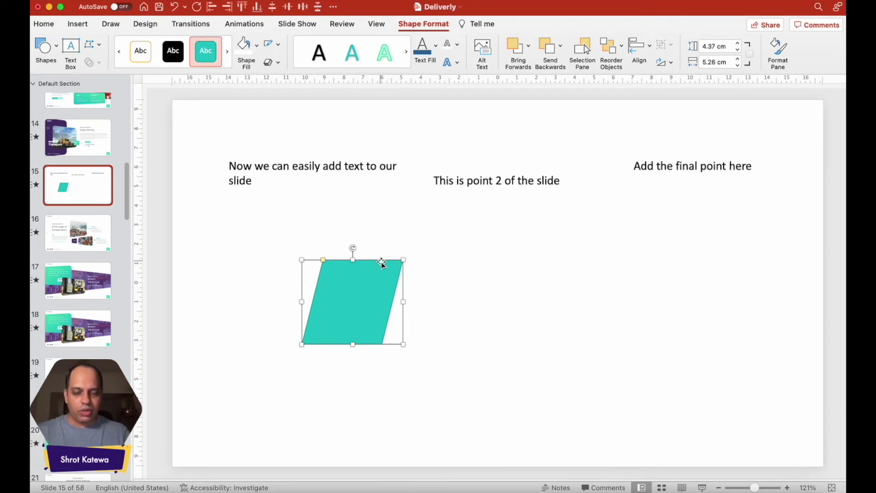
text(start typing)
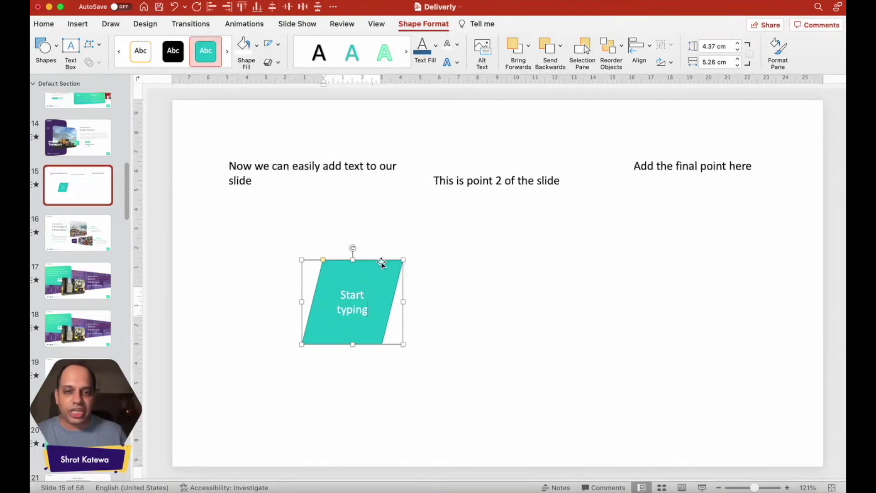
Step: Append ', add more text' after 'start typing' in the parallelogram
key(Escape)
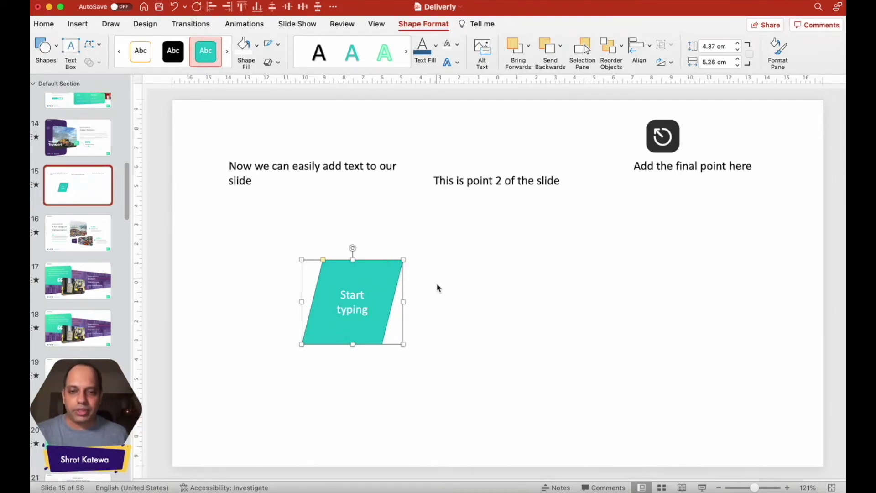
right_click(378, 262)
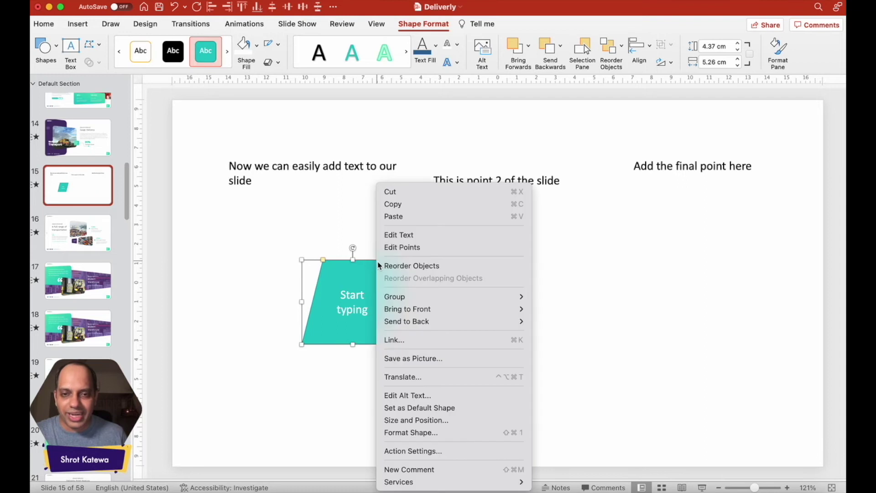
click(410, 238)
click(368, 310)
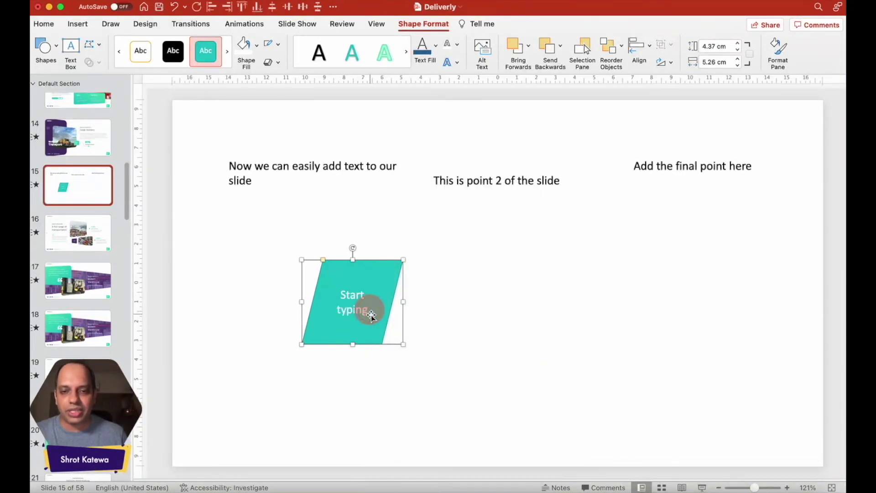
click(369, 311)
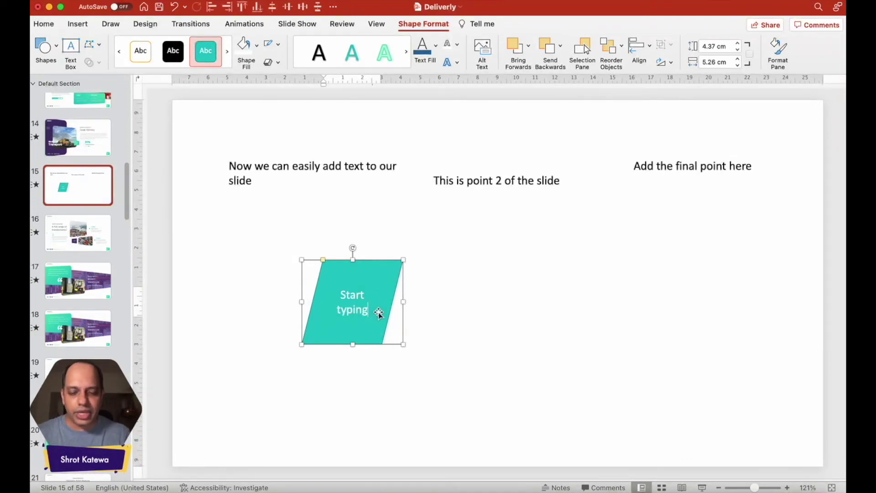
text(, add more text)
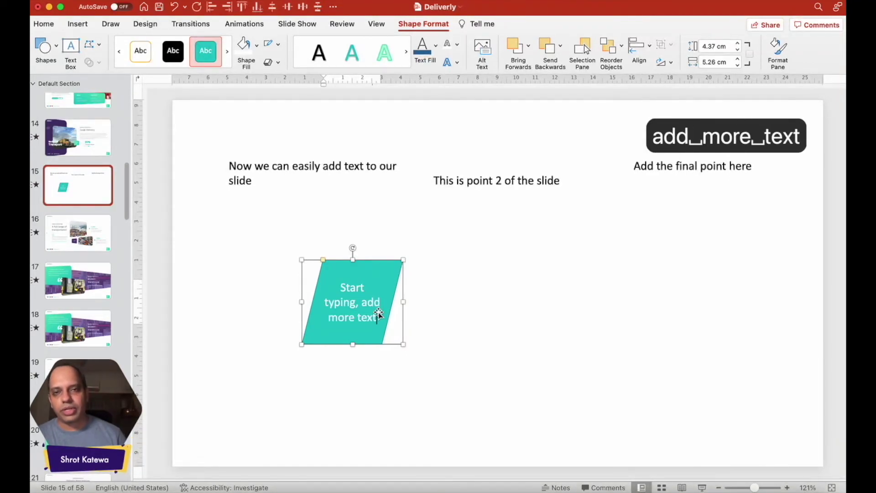
click(483, 314)
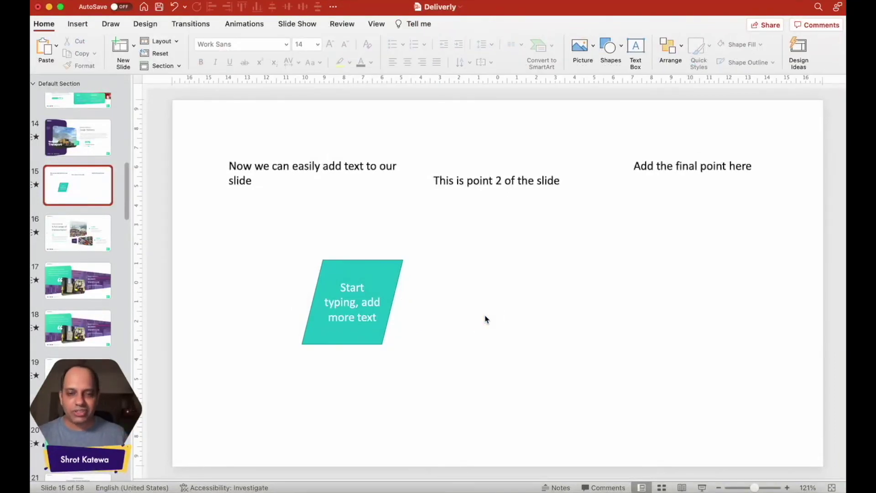
Step: Add a new line reading 'Add more text to this shape you will not' in the parallelogram
click(359, 311)
click(377, 317)
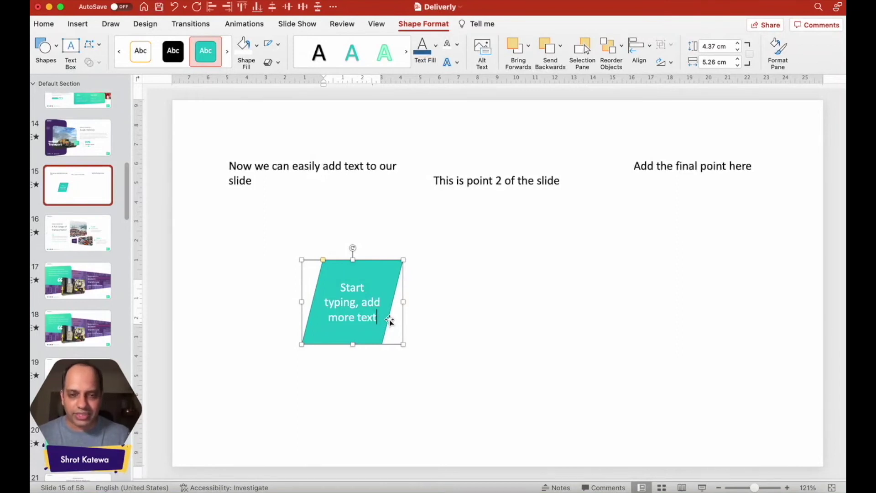
key(Return)
text(Add )
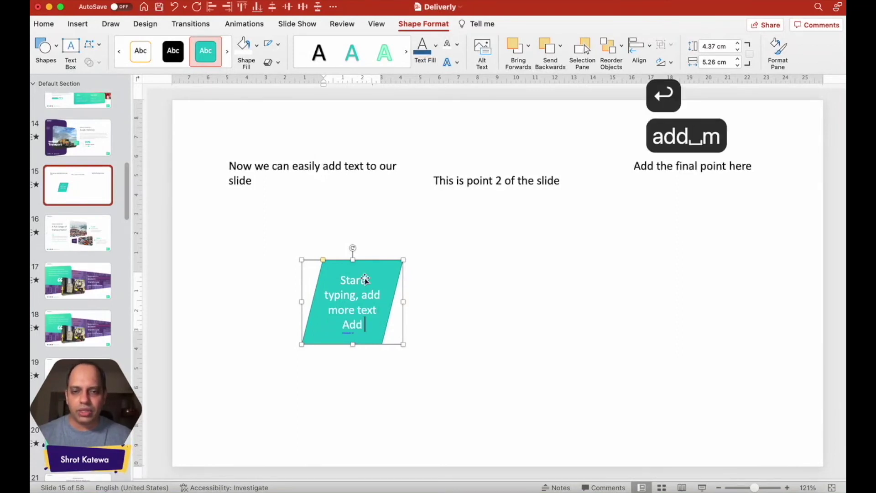
text(more text to this sah)
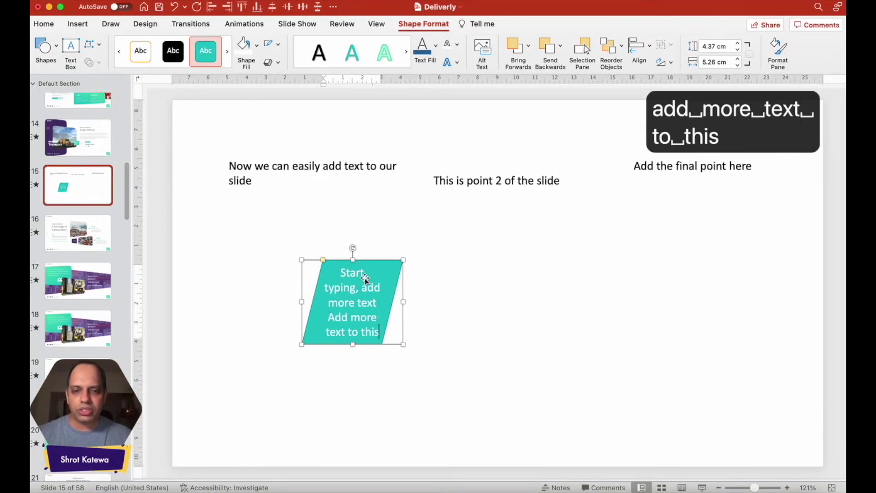
key(BackSpace)
key(BackSpace)
text(hape )
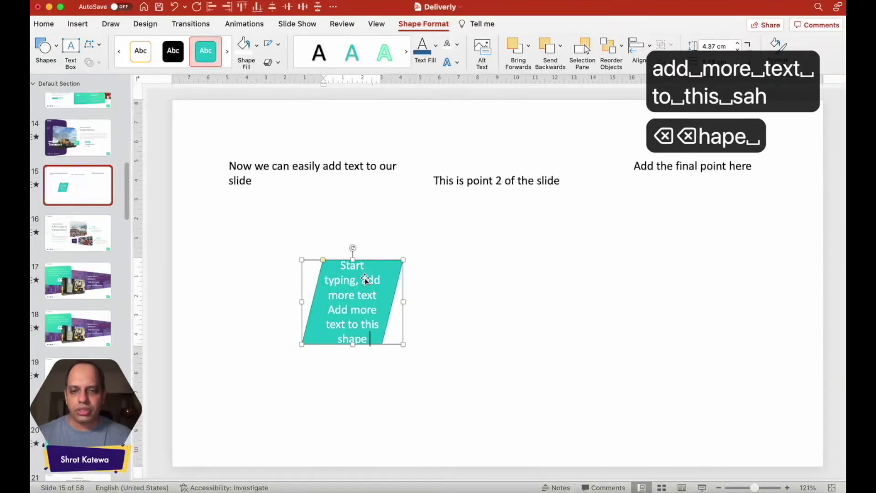
text(you will not)
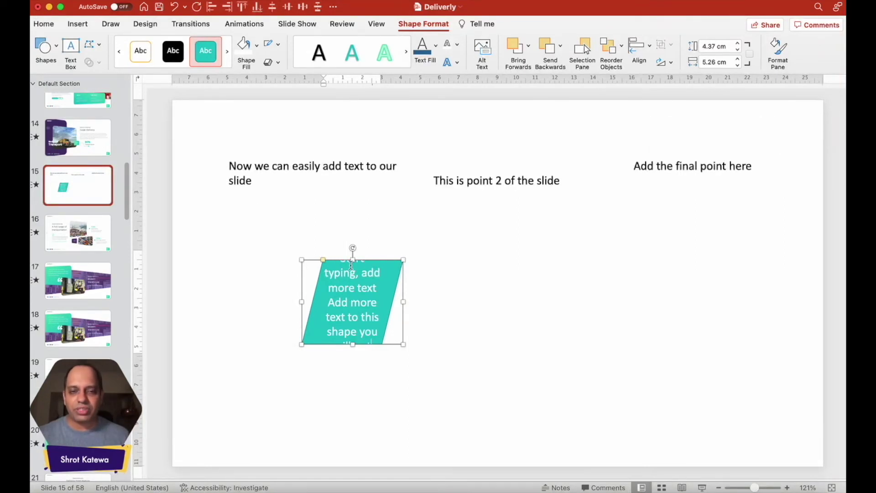
click(366, 290)
key(super+l)
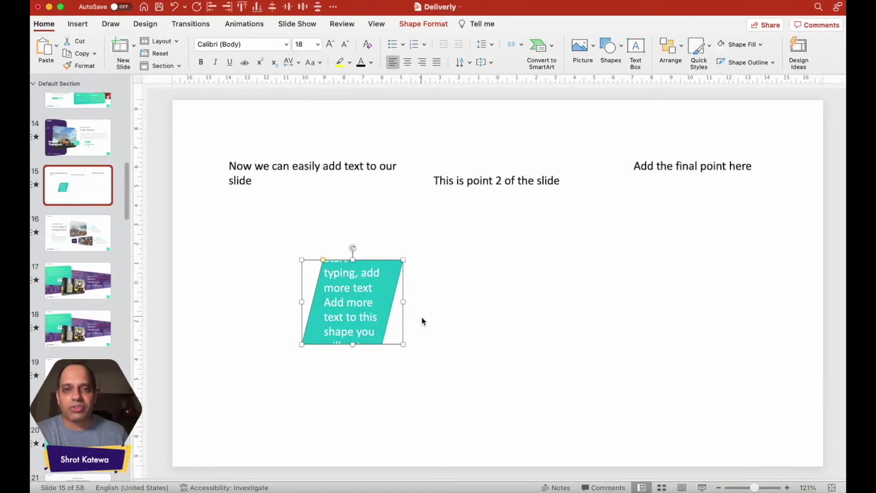
Step: Delete all the typed text from the parallelogram, leaving the shape selected and empty
double_click(352, 289)
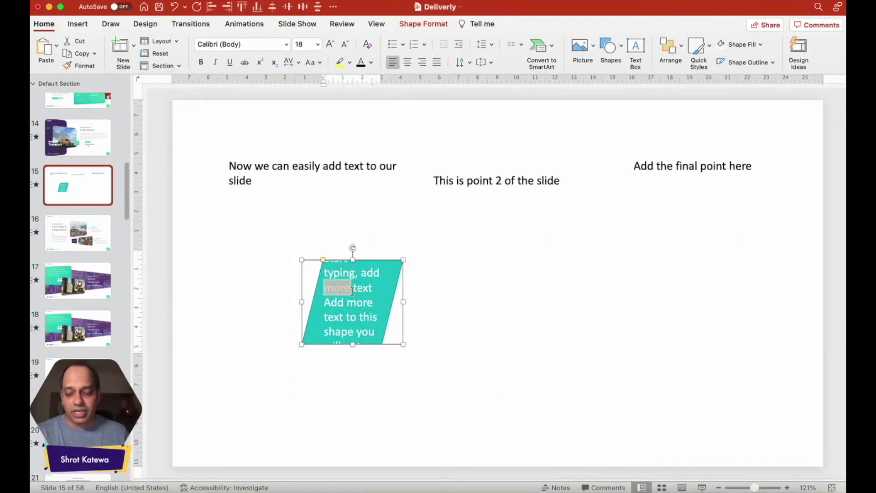
key(super+a)
key(BackSpace)
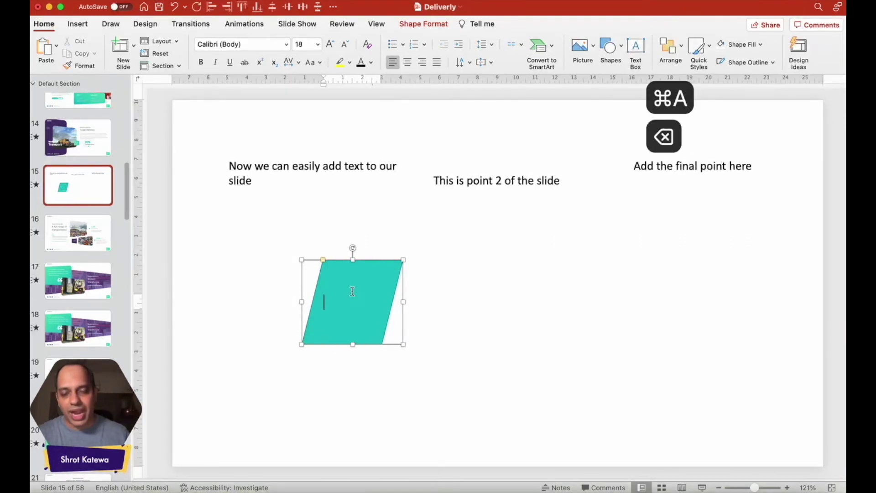
key(Escape)
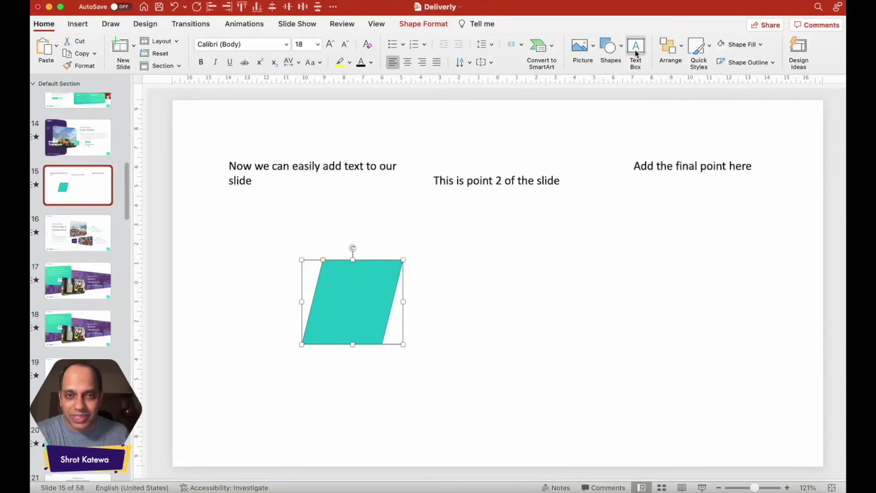
click(78, 24)
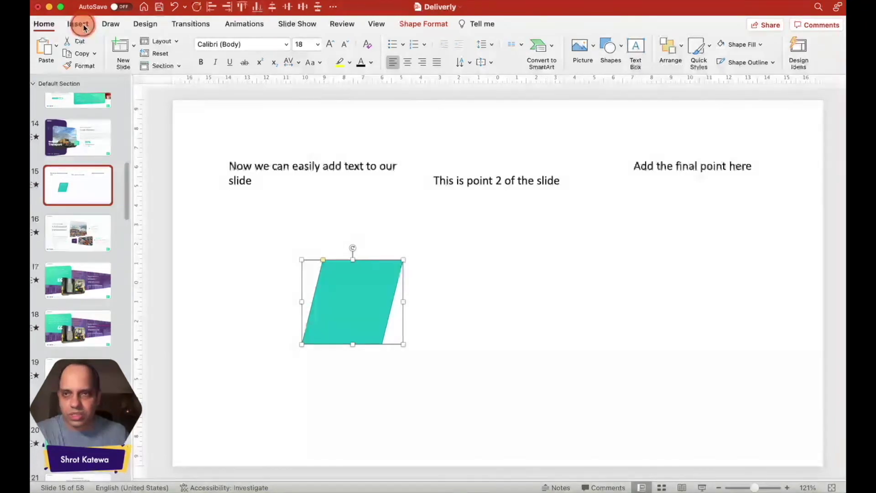
Step: Draw a text box on the parallelogram reading 'This would be the right way to add text to your shapes'
click(530, 47)
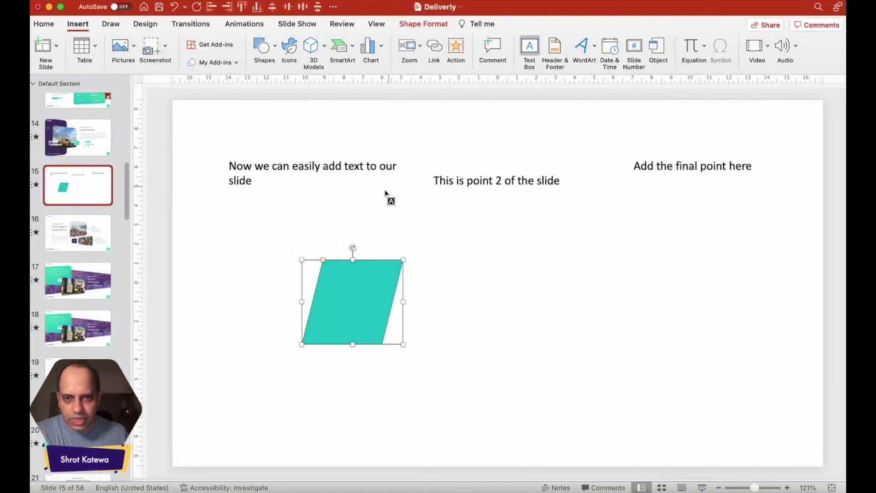
drag(326, 265, 380, 340)
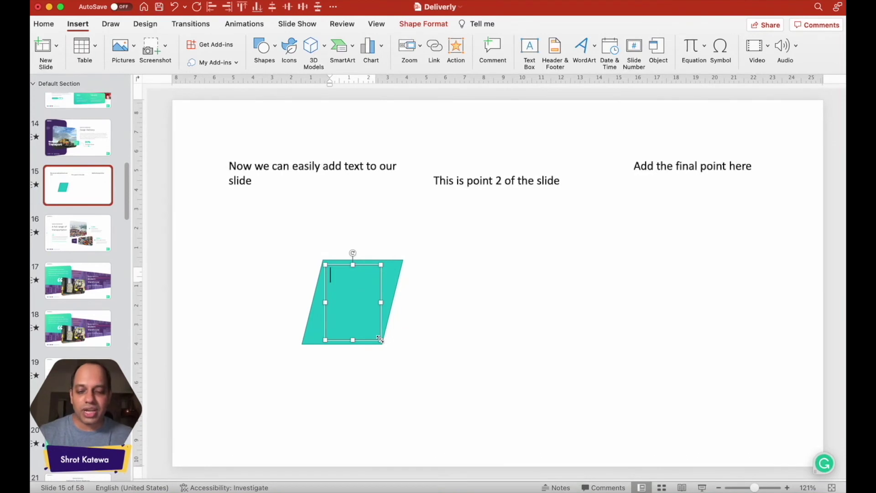
text(This would be )
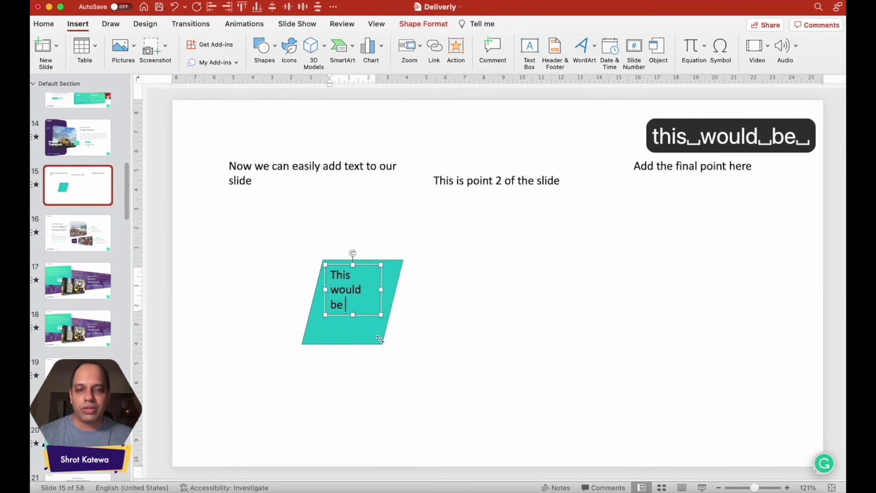
text(the right w)
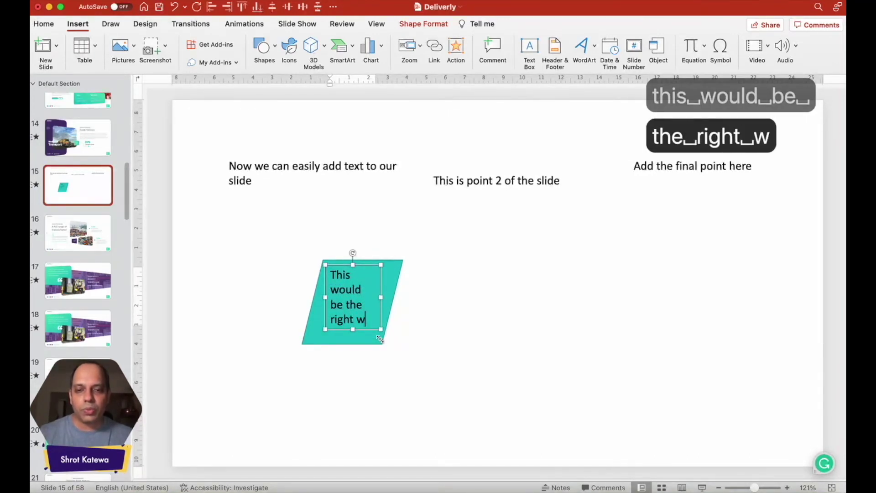
text(ay to add text t)
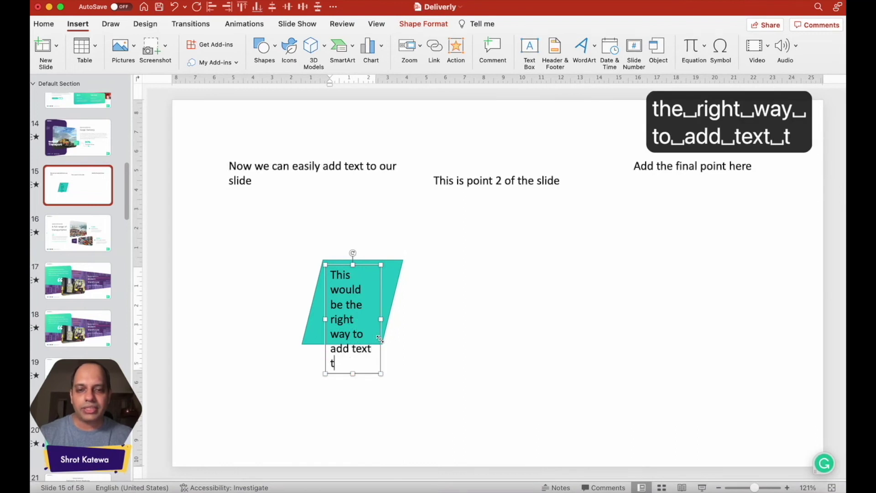
text(o your slides)
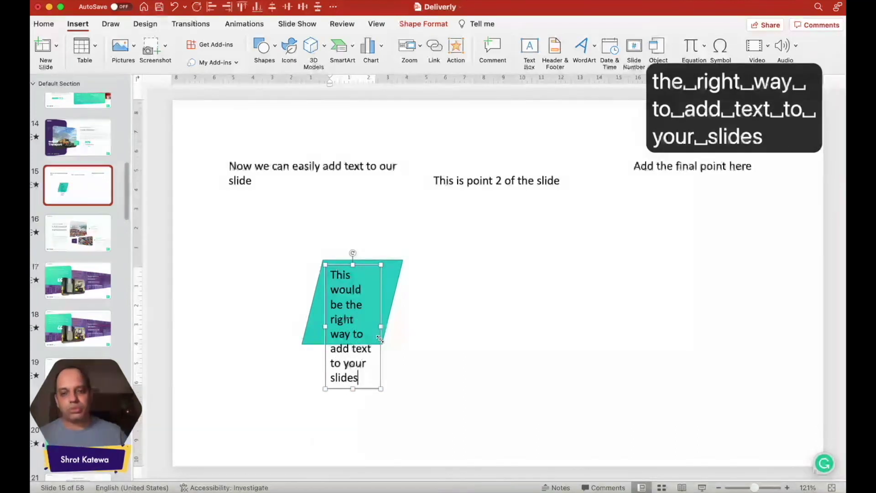
key(super+shift+Left)
text(shapes)
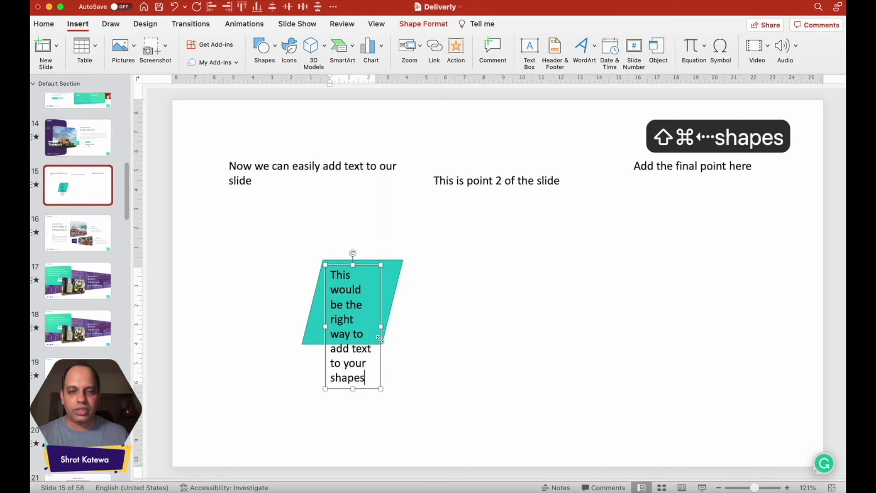
key(Escape)
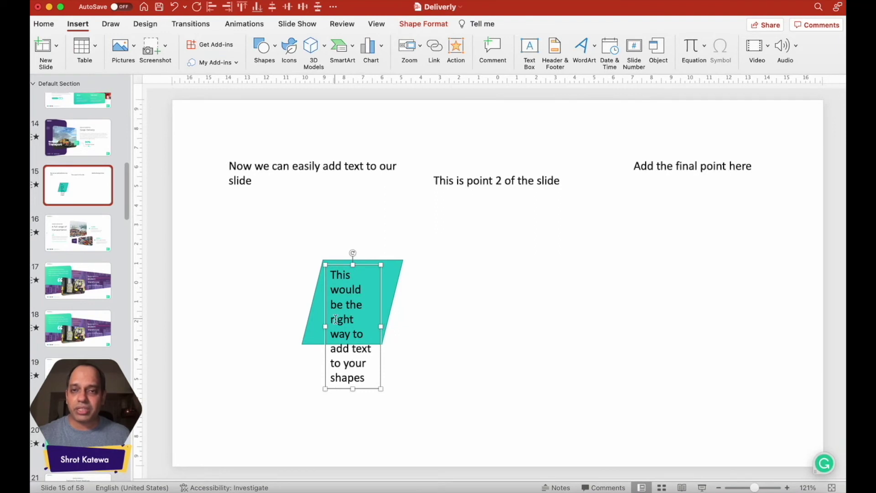
click(44, 24)
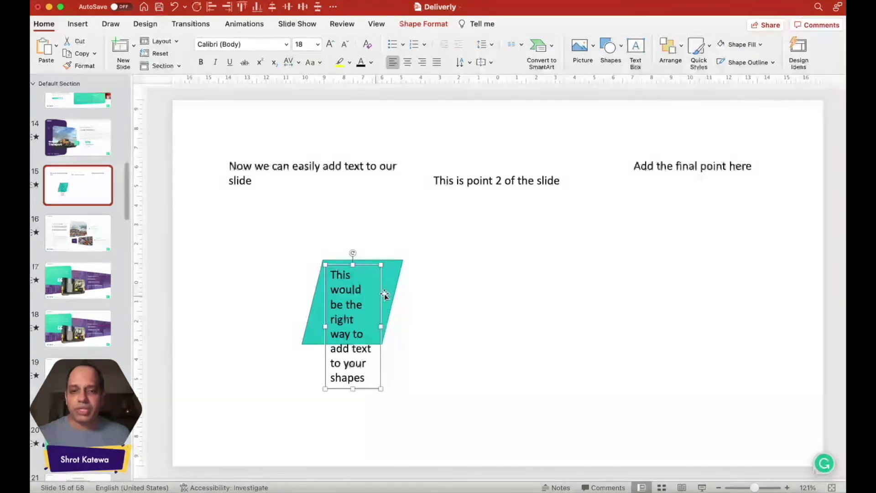
Step: Resize the text box, drop its font to 16 pt, fit it inside the parallelogram, then go to slide 17
drag(381, 327, 408, 317)
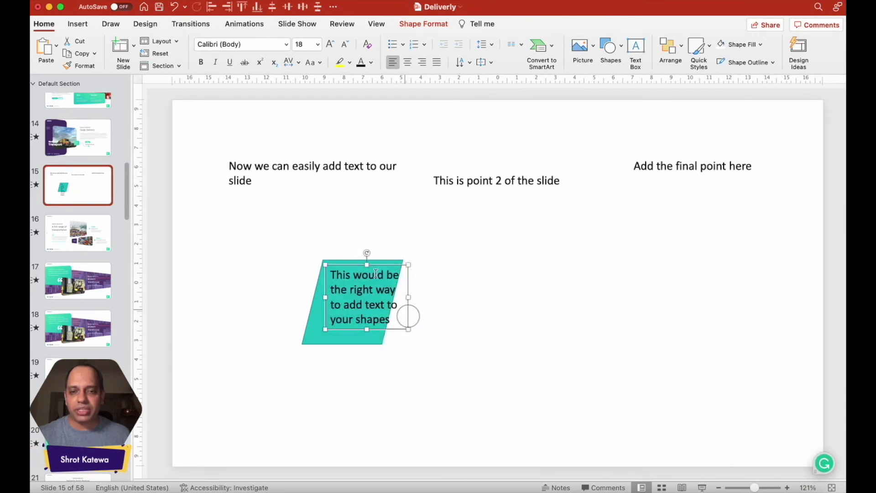
click(345, 44)
drag(409, 294, 393, 293)
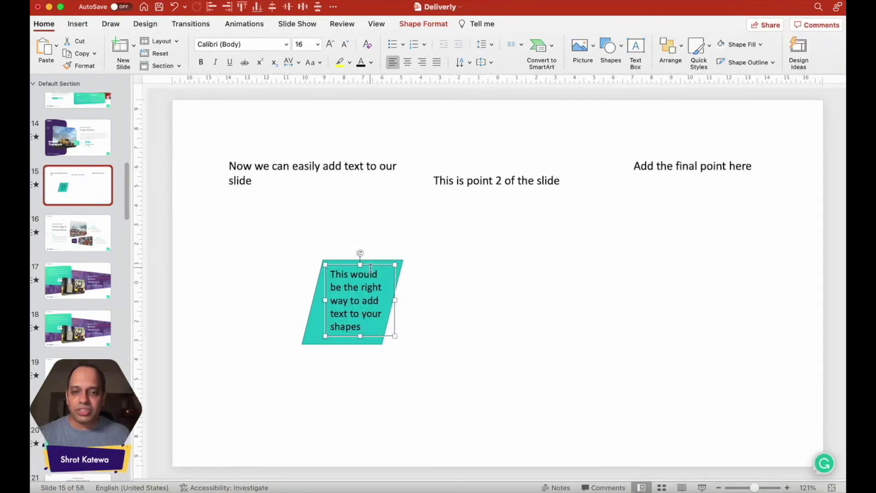
drag(374, 269, 368, 267)
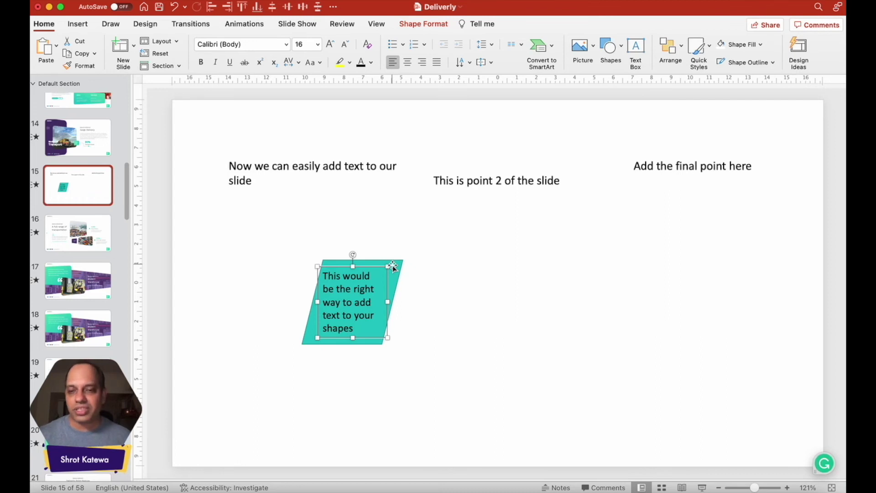
drag(383, 266, 384, 264)
click(75, 286)
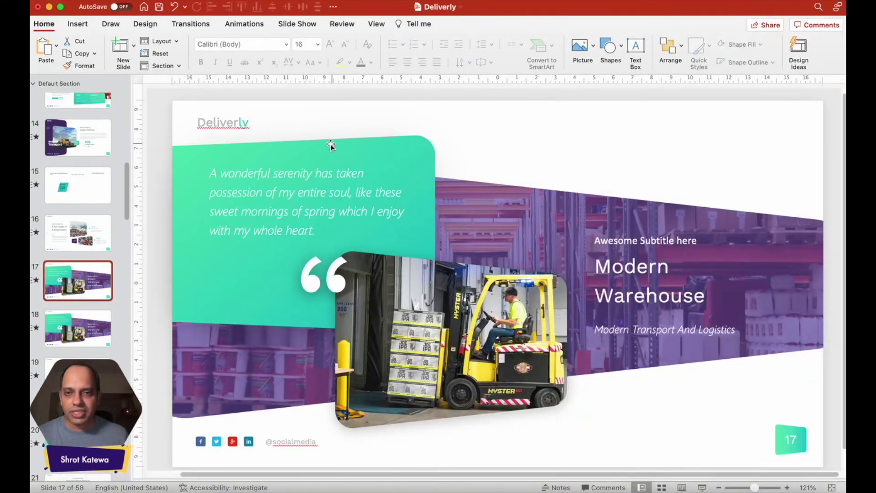
Step: Move the italic quote text box down to the lower left of slide 17
click(191, 149)
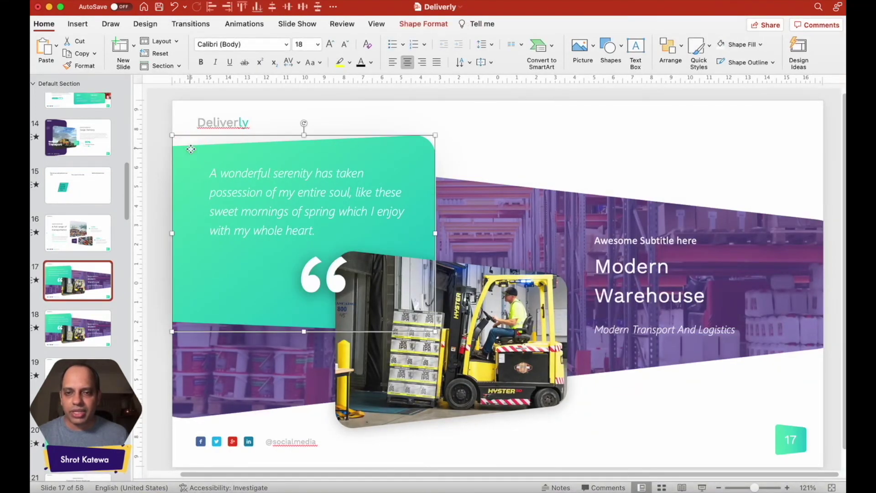
click(216, 175)
click(189, 171)
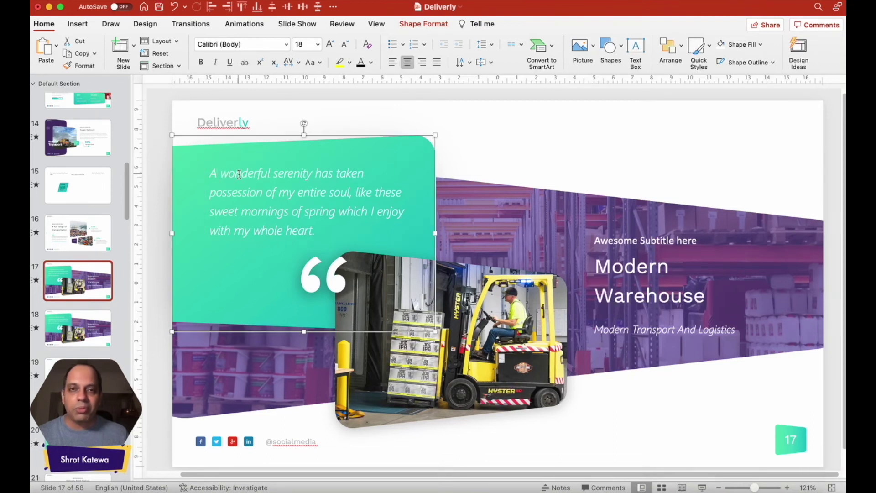
click(240, 174)
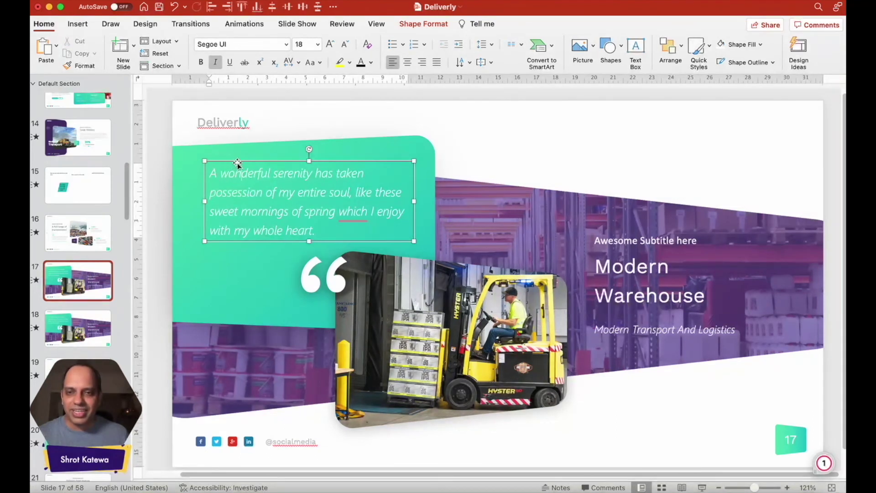
drag(239, 163, 222, 333)
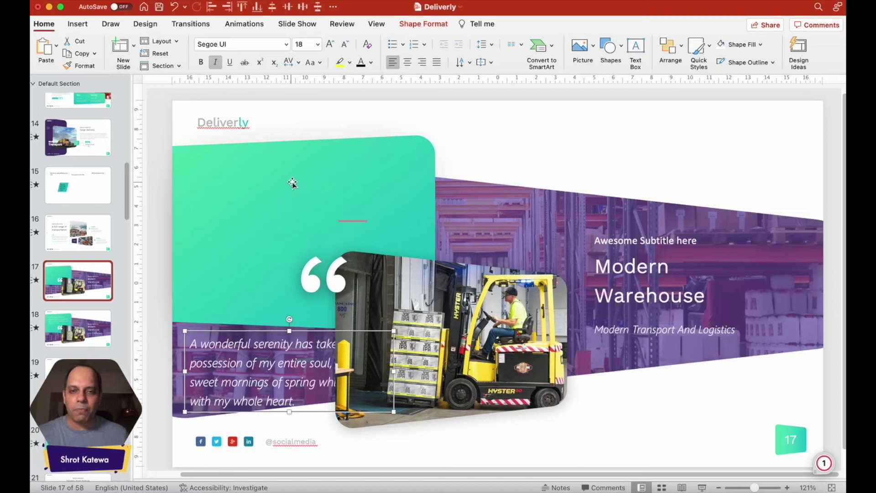
Step: Fill the green panel with =rand() placeholder paragraphs and nudge the quote slightly lower
click(293, 183)
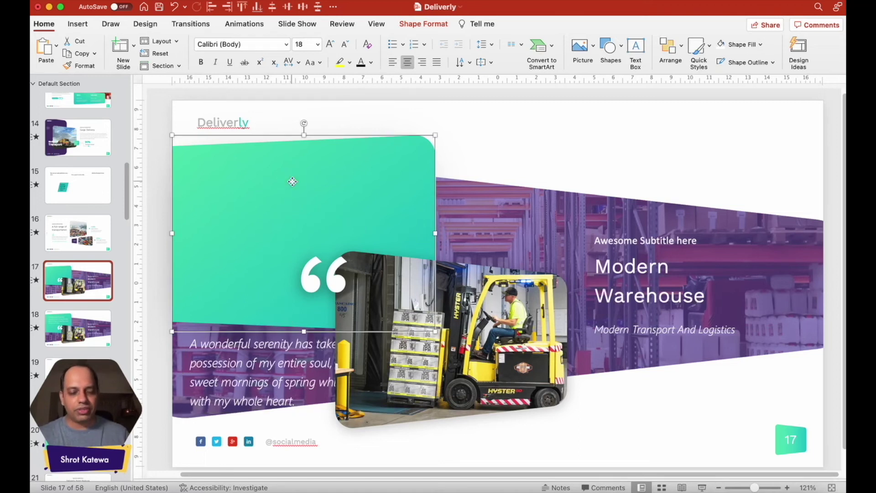
text(=)
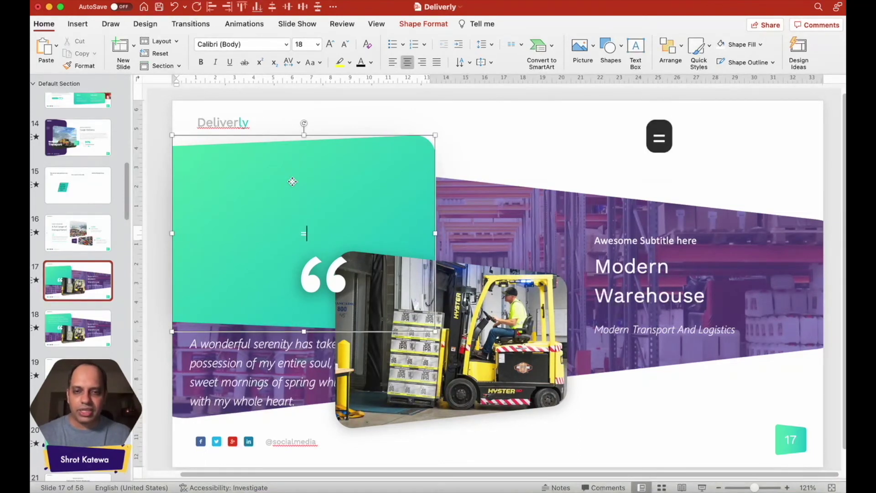
text(rand())
key(Return)
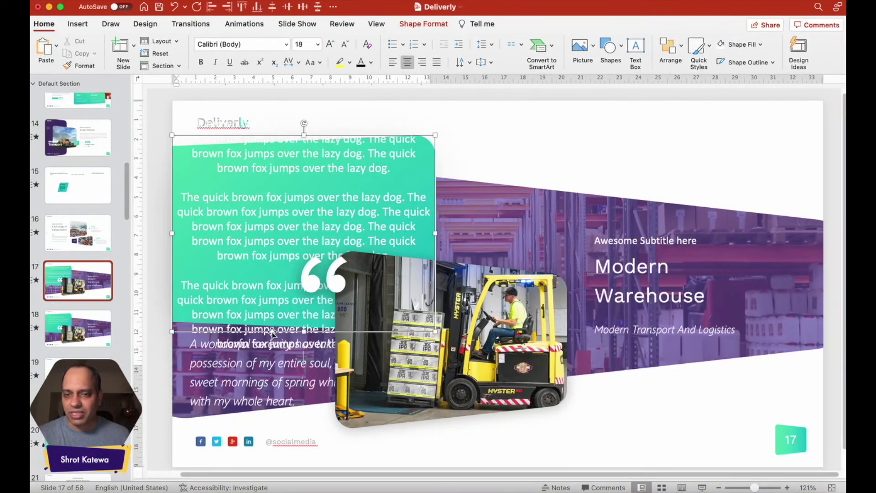
drag(234, 383, 234, 416)
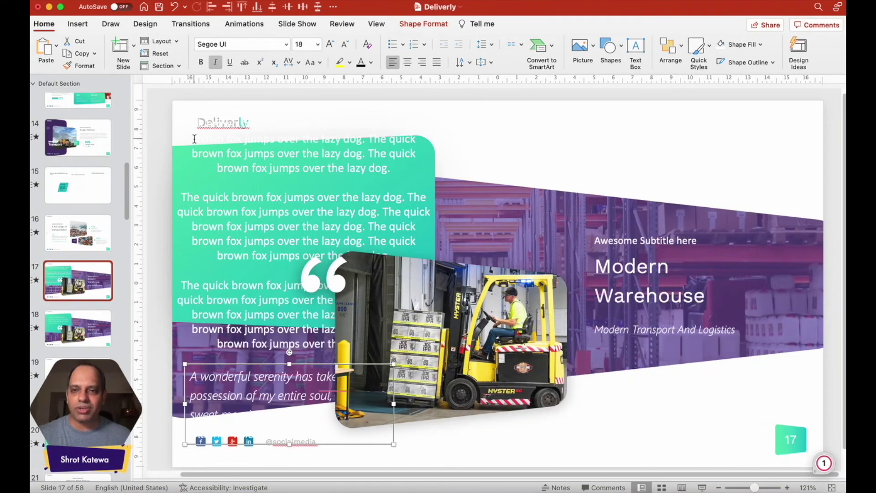
Step: Undo the accidental panel move and delete all placeholder paragraphs from the green panel
click(267, 159)
mouse_move(280, 137)
mouse_down()
mouse_move(281, 148)
mouse_move(283, 140)
mouse_up()
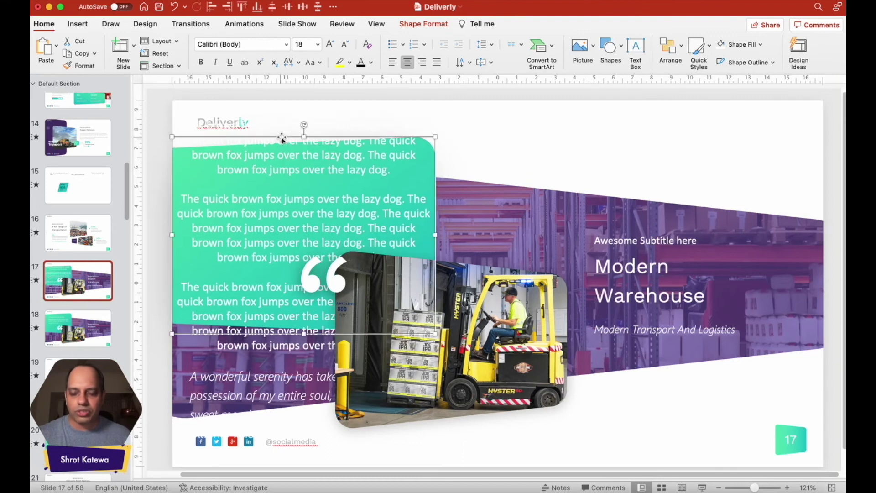
key(super+z)
click(285, 182)
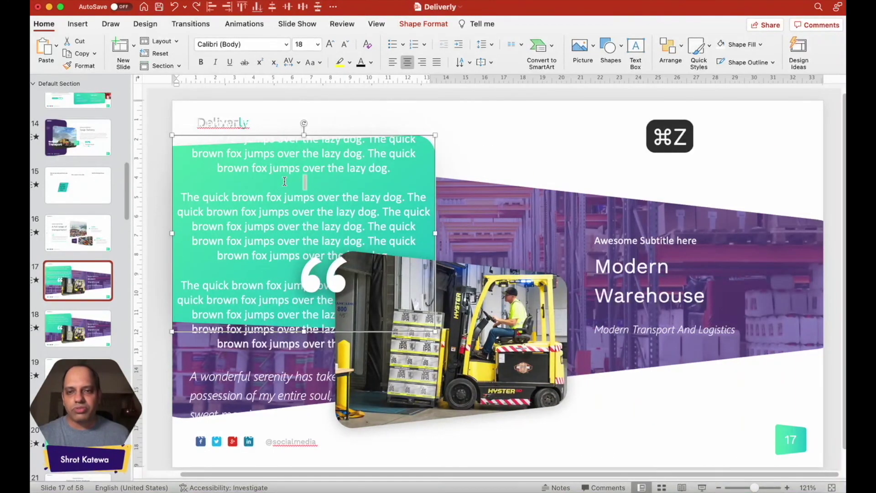
key(super+a)
key(BackSpace)
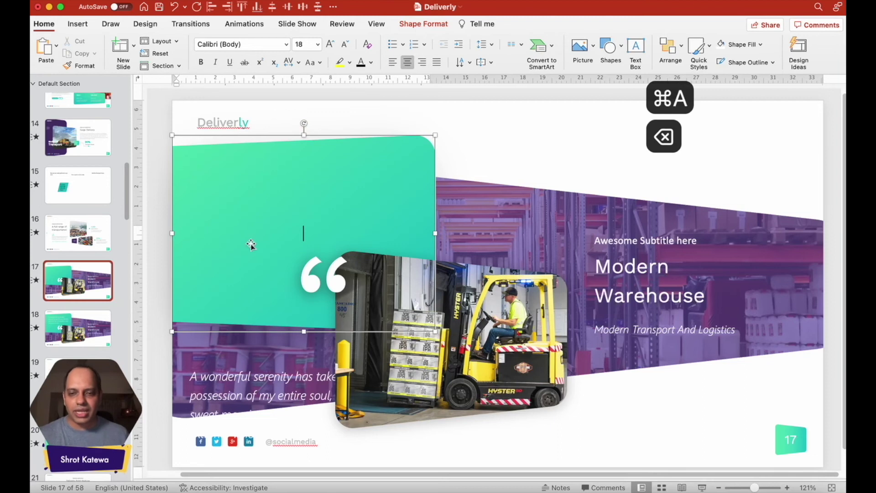
Step: Drag the italic quote box back up onto the green panel
click(282, 375)
click(301, 365)
click(290, 367)
drag(294, 364, 307, 186)
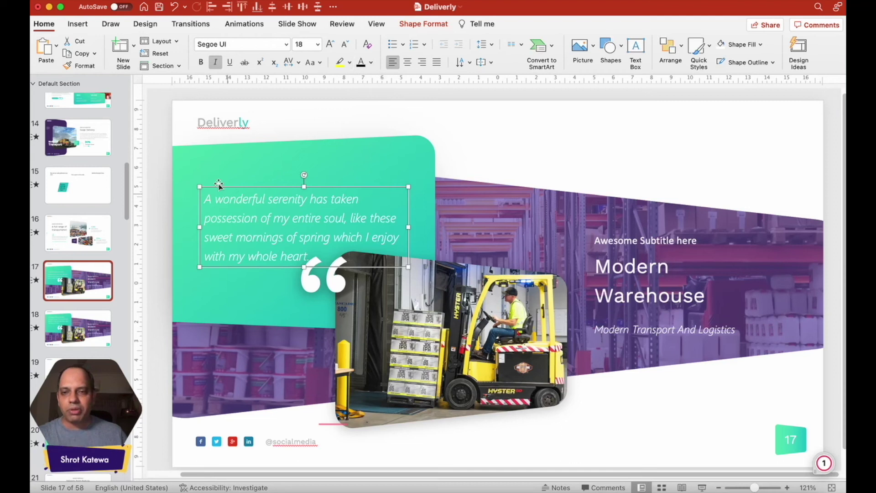
Step: Make the word 'wonderful' in the quote bold and set it in Calibri (Body)
drag(205, 201, 335, 256)
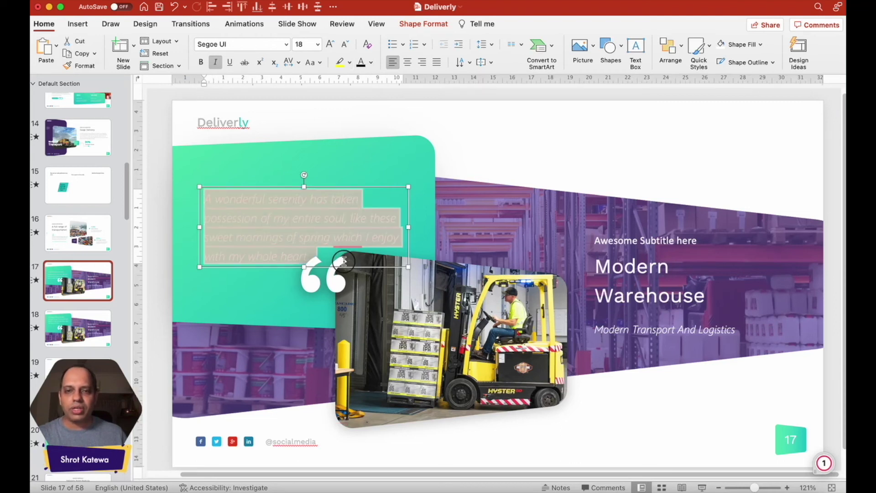
mouse_move(345, 237)
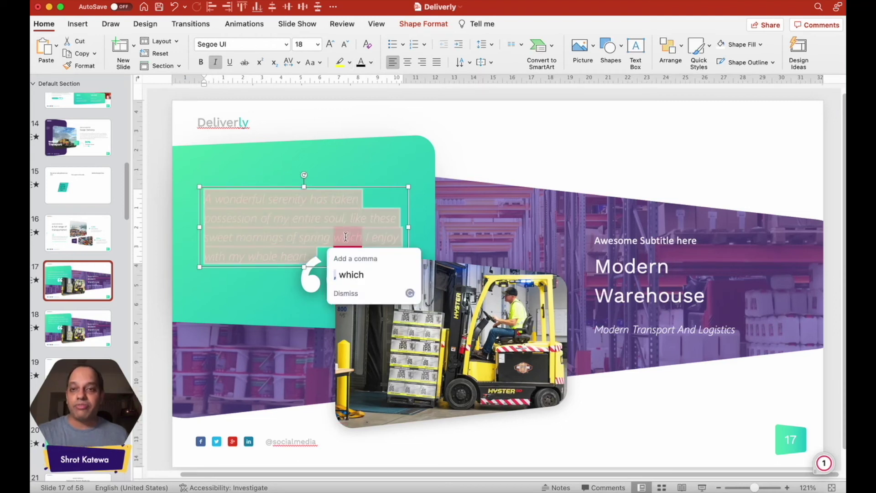
click(274, 201)
double_click(286, 203)
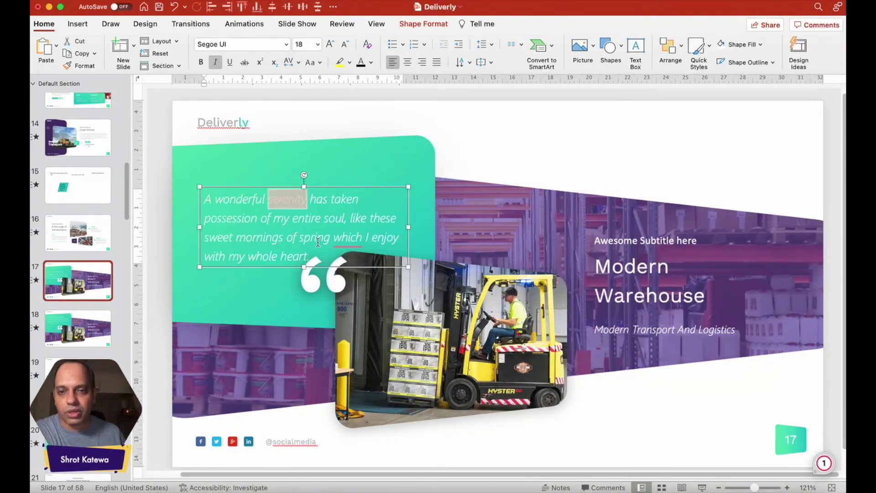
double_click(235, 200)
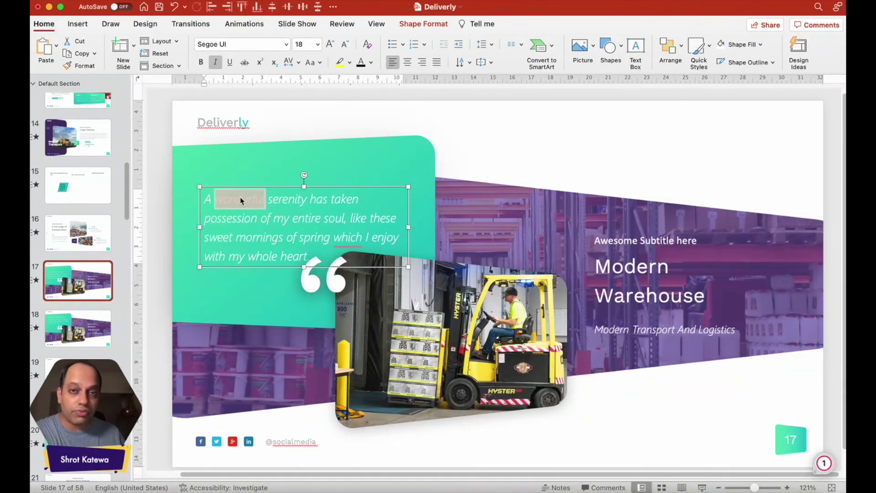
click(201, 63)
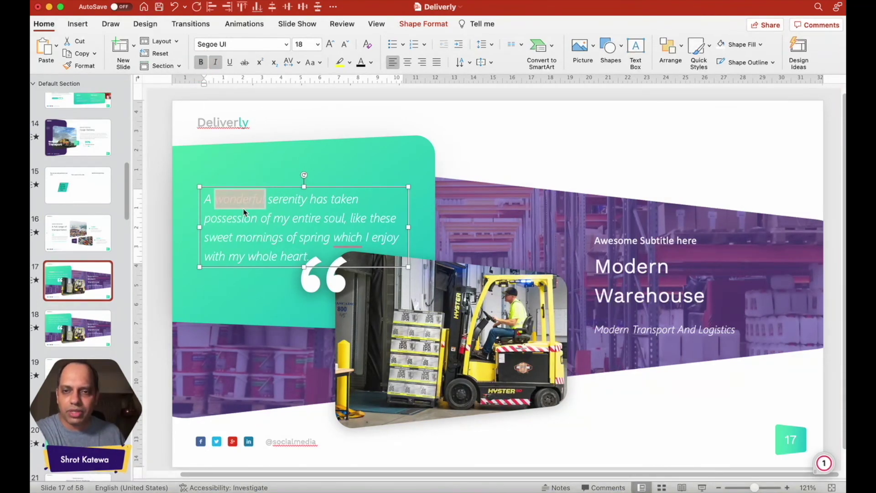
click(286, 44)
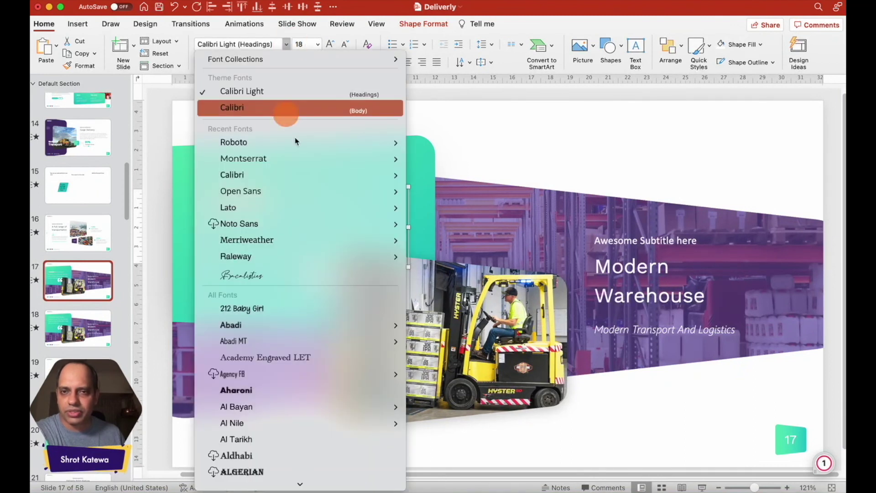
click(287, 108)
Step: Underline 'wonderful' and colour it dark purple
click(366, 149)
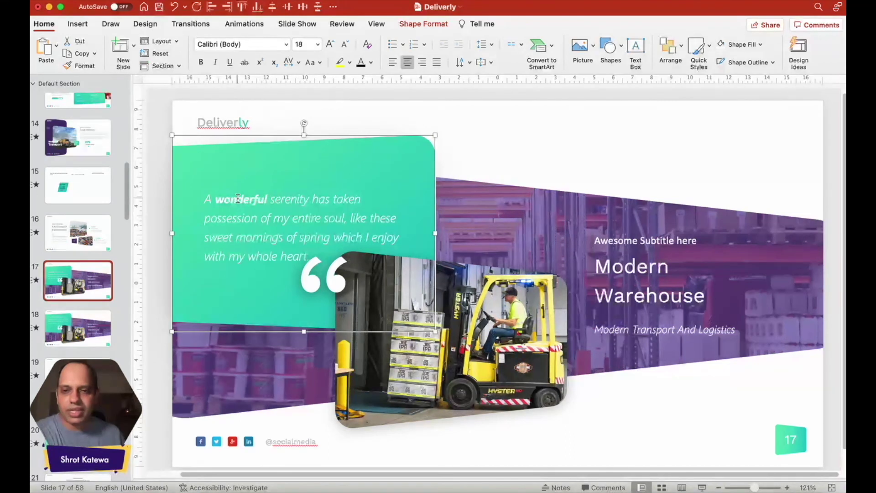
double_click(238, 200)
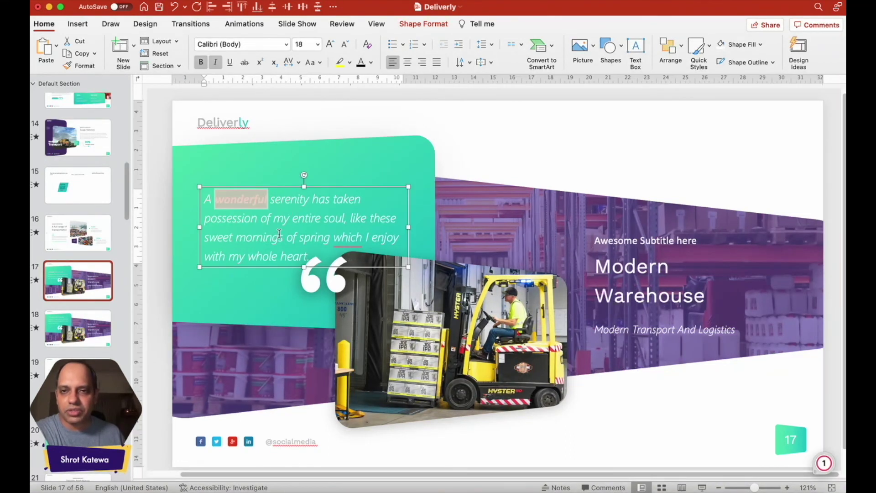
click(230, 62)
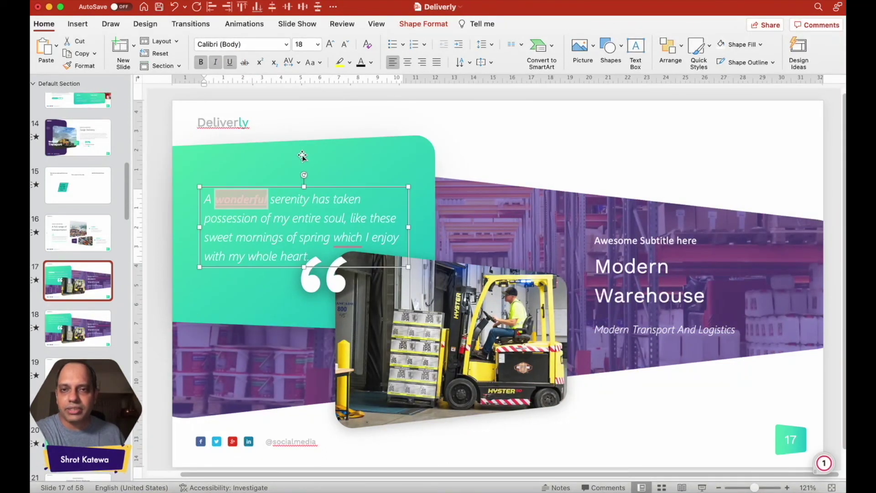
click(371, 62)
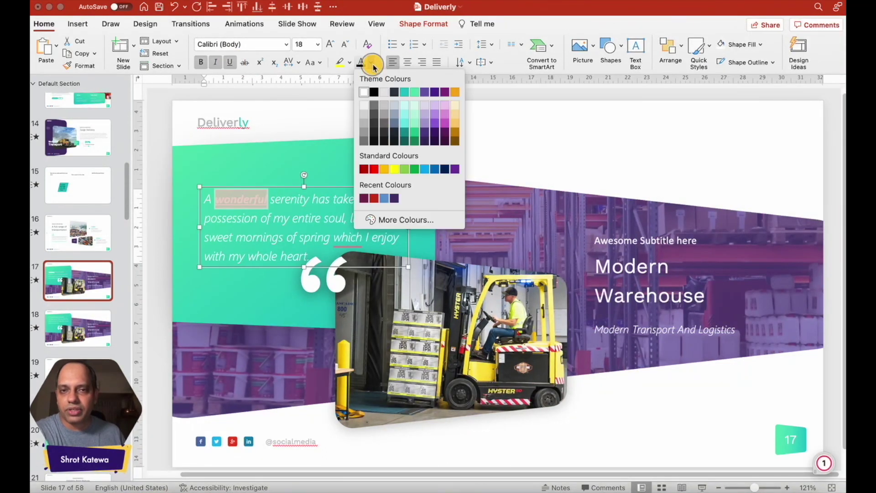
click(435, 92)
click(338, 141)
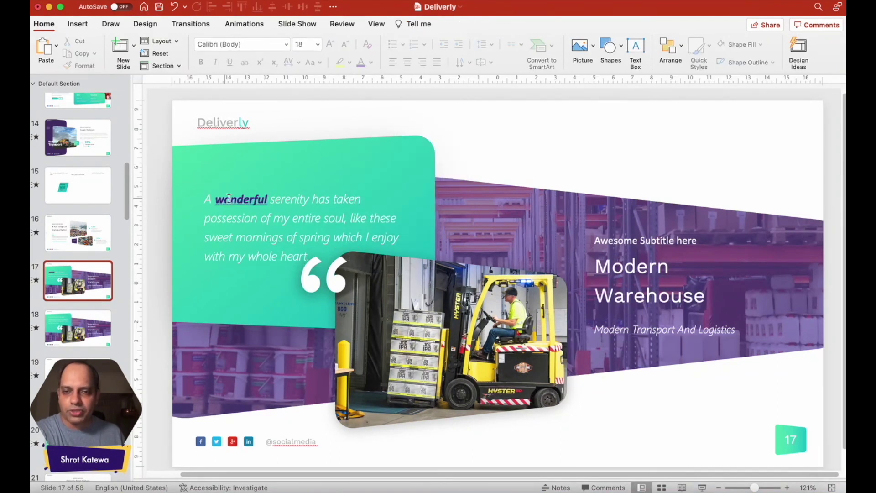
double_click(229, 197)
click(287, 157)
double_click(239, 201)
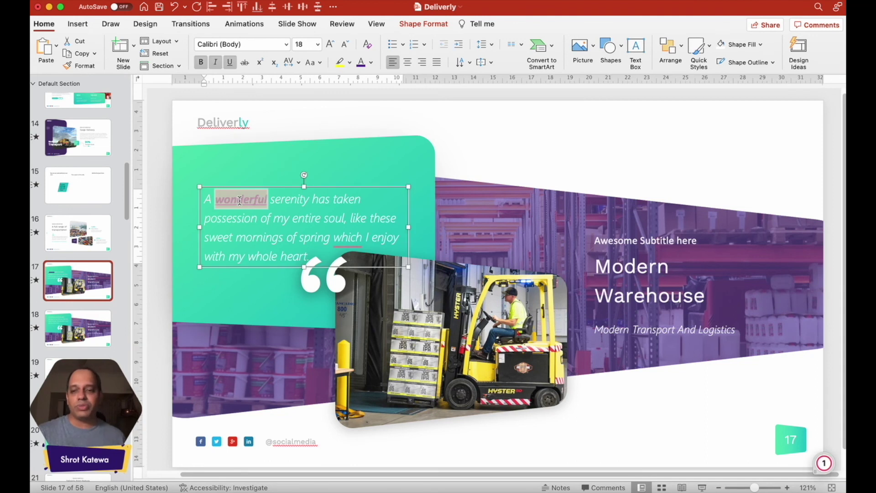